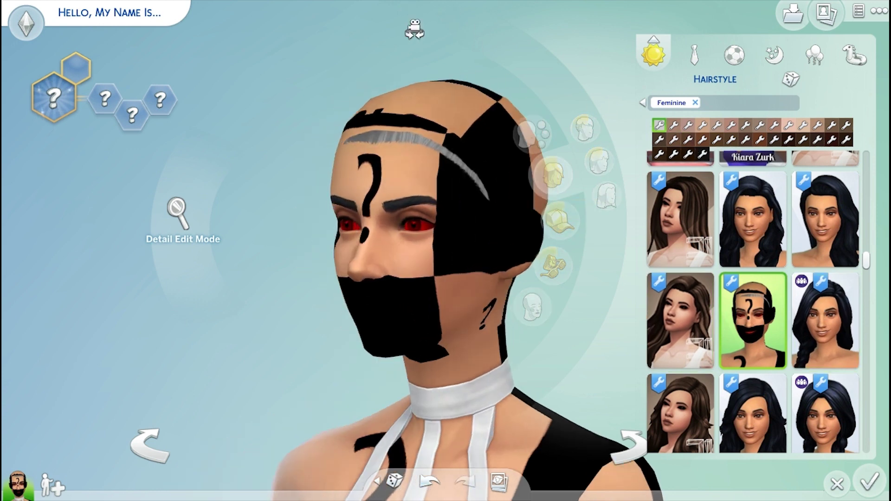
Undo the broken question-mark hairstyle so the sim is bald, then turn her to check all sides.
{"action": "key", "text": "ctrl+z"}
{"action": "key", "text": "Left"}
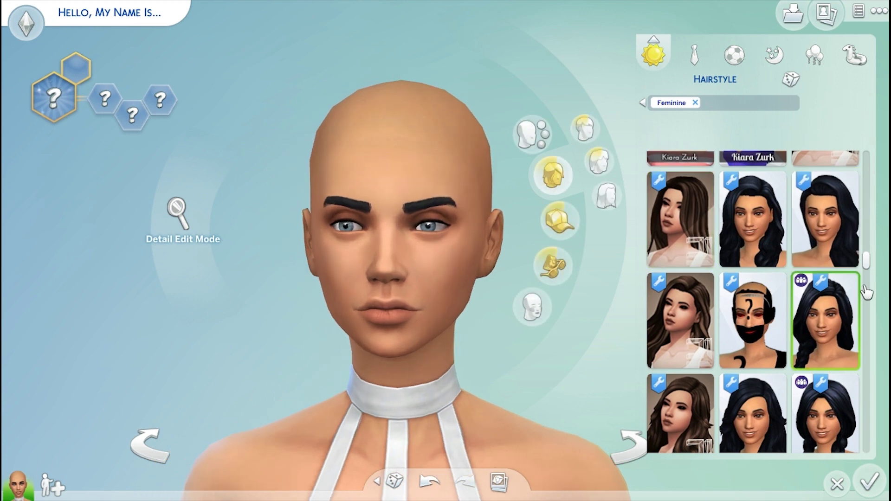
{"action": "scroll", "coordinate": [861, 266], "scroll_direction": "down", "scroll_amount": 2}
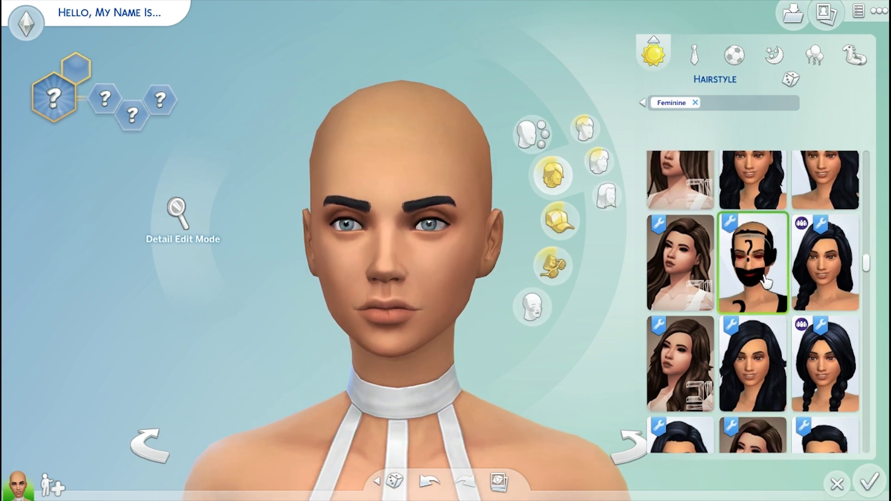
Reapply the broken question-mark hair, then preview the wavy brown hairstyle.
{"action": "left_click", "coordinate": [752, 261]}
{"action": "scroll", "coordinate": [781, 392], "scroll_direction": "down", "scroll_amount": 3}
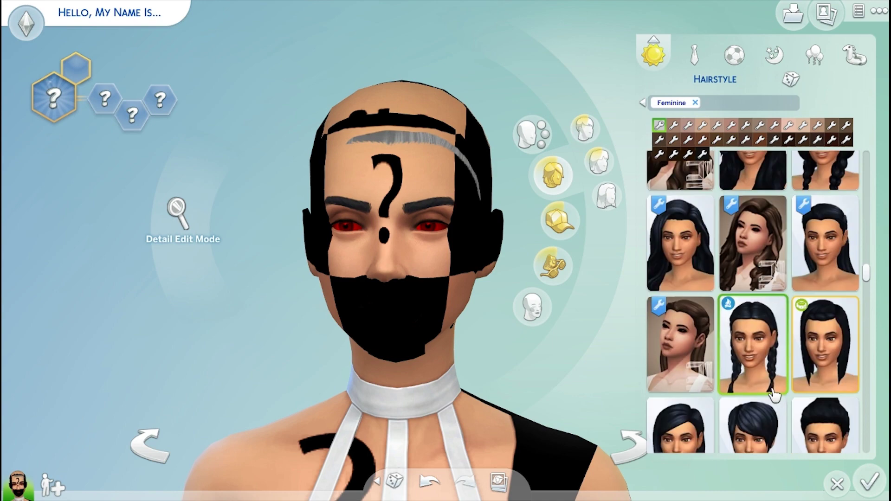
{"action": "scroll", "coordinate": [796, 383], "scroll_direction": "down", "scroll_amount": 5}
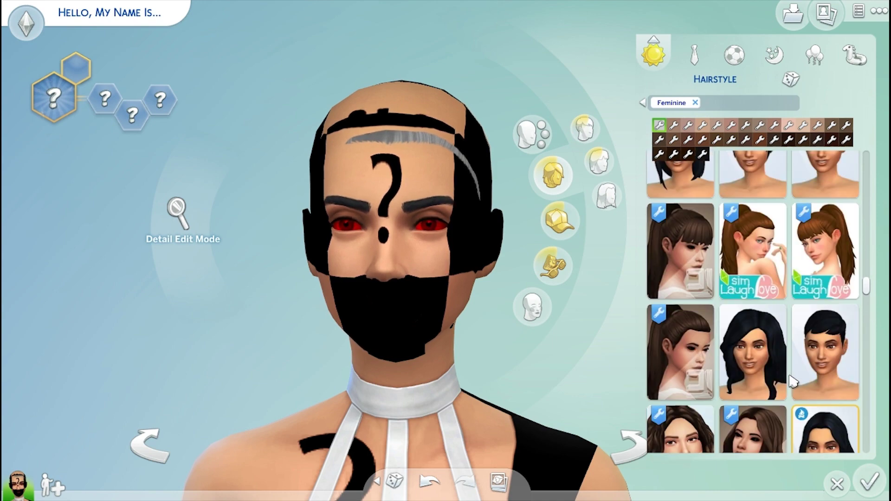
{"action": "scroll", "coordinate": [789, 380], "scroll_direction": "down", "scroll_amount": 2}
{"action": "scroll", "coordinate": [772, 374], "scroll_direction": "down", "scroll_amount": 2}
{"action": "left_click", "coordinate": [699, 322]}
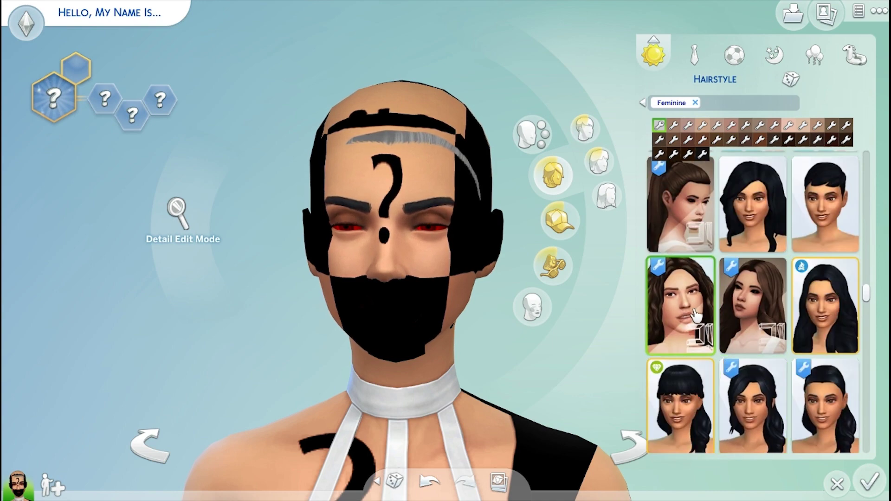
Preview the red ponytail hairstyle and rotate the sim to inspect it.
{"action": "scroll", "coordinate": [766, 410], "scroll_direction": "down", "scroll_amount": 3}
{"action": "scroll", "coordinate": [765, 411], "scroll_direction": "down", "scroll_amount": 3}
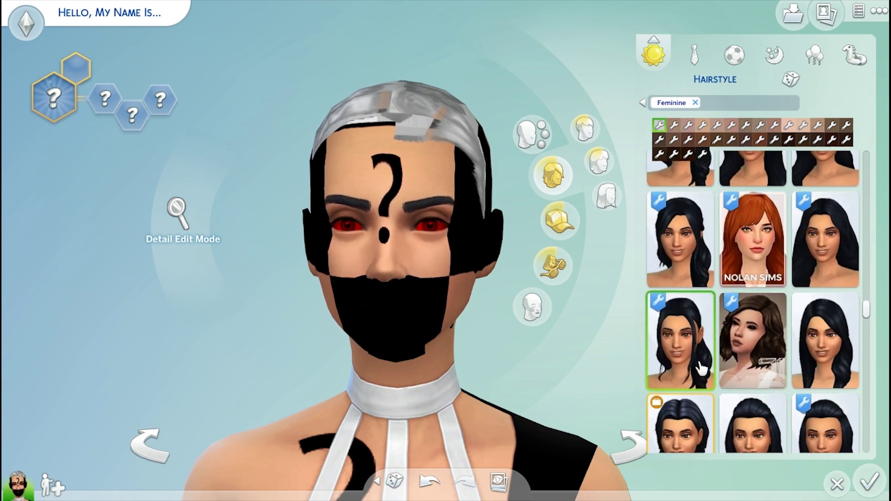
{"action": "scroll", "coordinate": [701, 371], "scroll_direction": "down", "scroll_amount": 2}
{"action": "scroll", "coordinate": [784, 376], "scroll_direction": "down", "scroll_amount": 2}
{"action": "scroll", "coordinate": [789, 376], "scroll_direction": "down", "scroll_amount": 4}
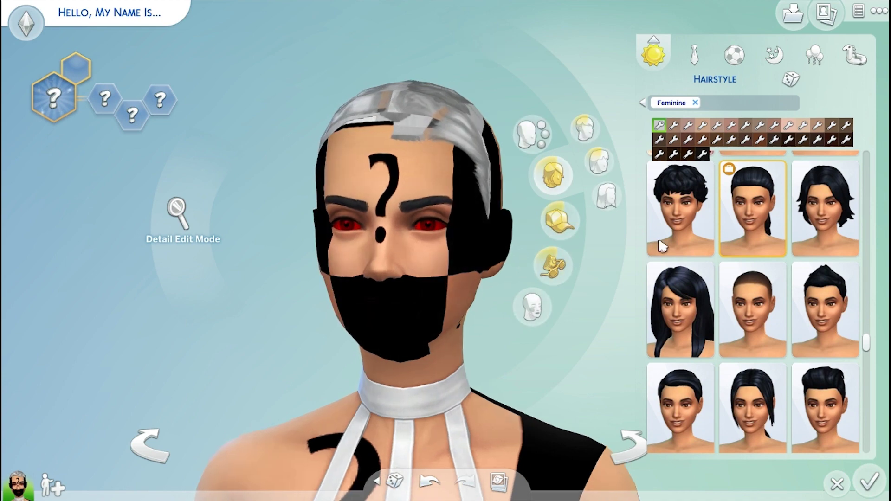
{"action": "scroll", "coordinate": [866, 349], "scroll_direction": "up", "scroll_amount": 3}
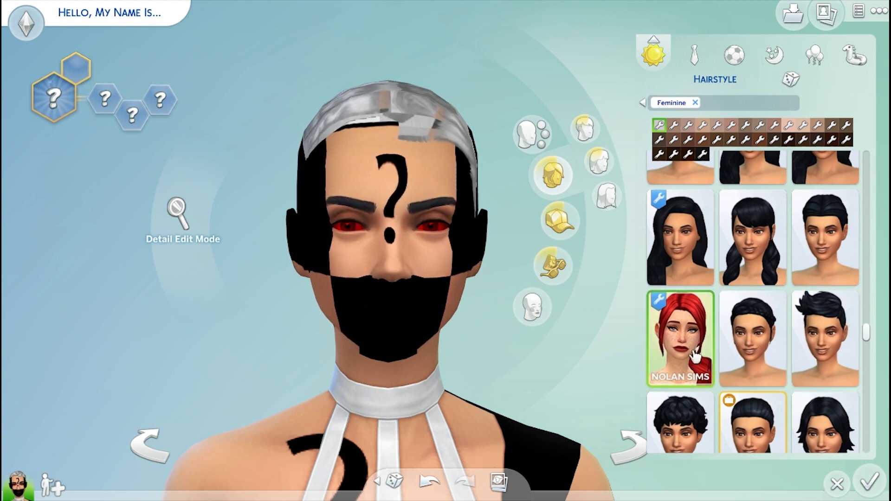
{"action": "left_click", "coordinate": [680, 349]}
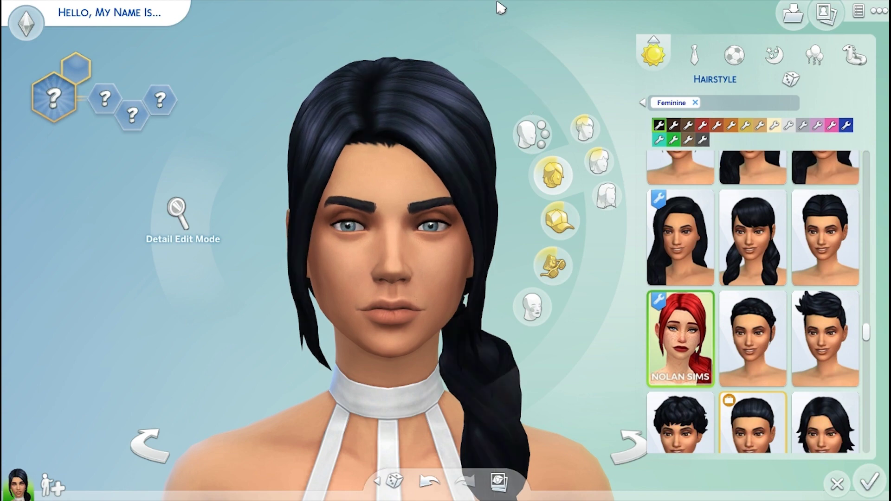
{"action": "left_click_drag", "start_coordinate": [867, 334], "coordinate": [854, 442]}
Try the braided hairstyle and turn the sim to view it from the side.
{"action": "left_click", "coordinate": [683, 285]}
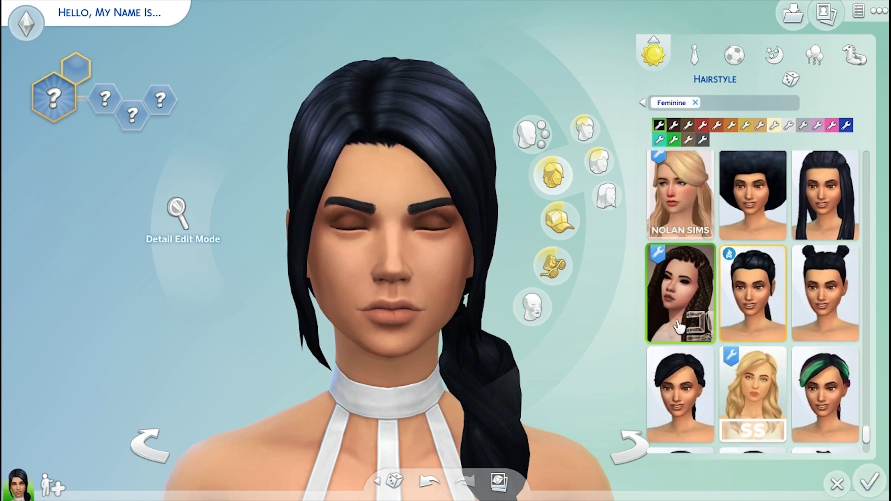
{"action": "left_click_drag", "start_coordinate": [432, 7], "coordinate": [417, 9]}
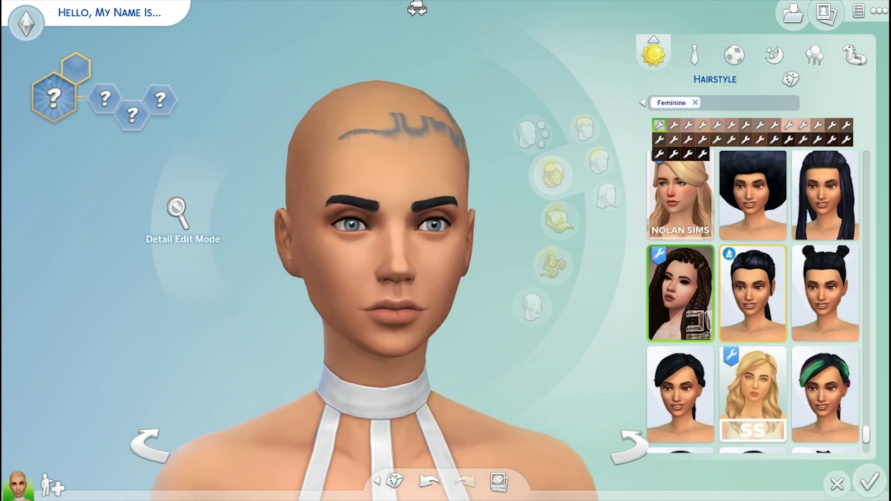
{"action": "scroll", "coordinate": [740, 433], "scroll_direction": "down", "scroll_amount": 4}
Try the long black side-swept hair, then give the sim the Animal aspiration and Active, Cheerful, Creative traits.
{"action": "left_click", "coordinate": [778, 346]}
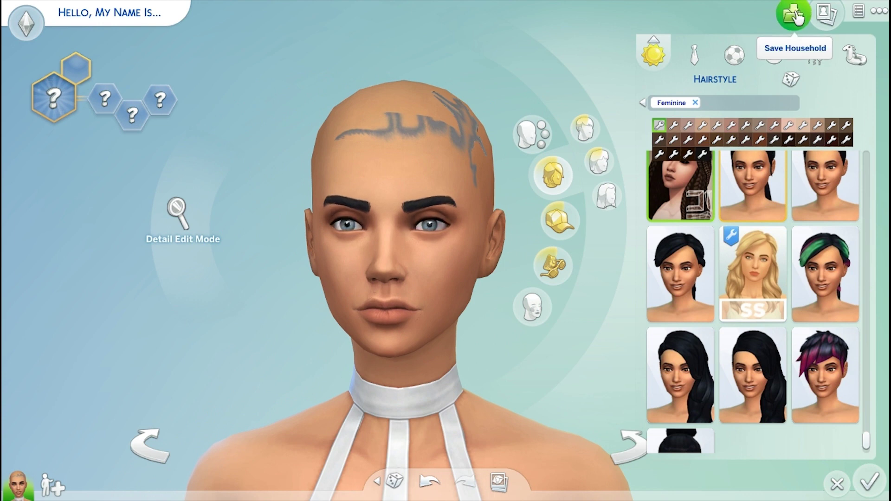
{"action": "left_click", "coordinate": [797, 17]}
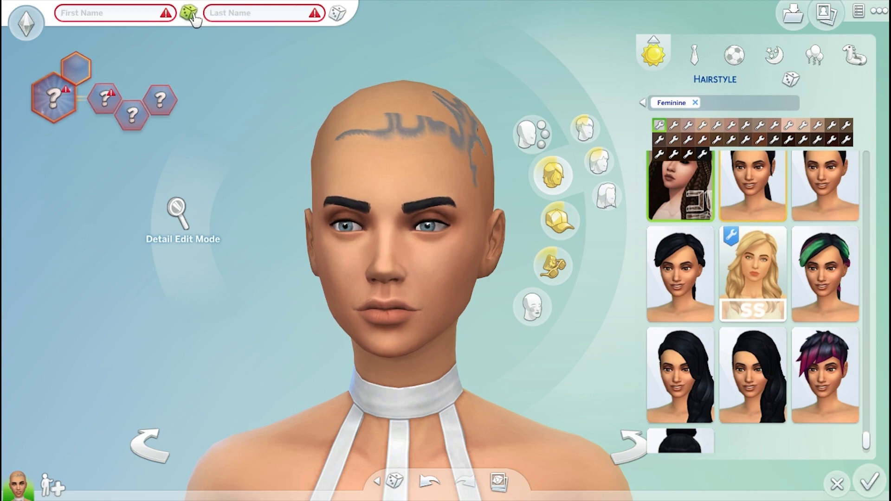
{"action": "left_click", "coordinate": [82, 76]}
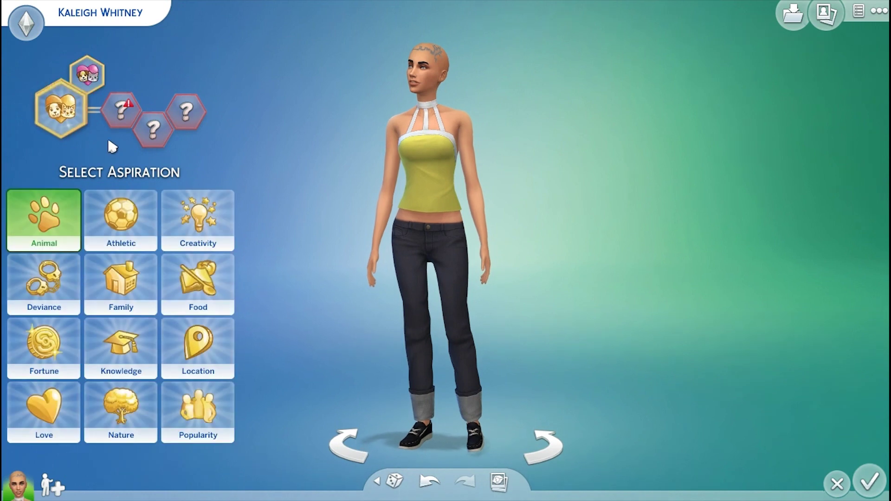
{"action": "left_click", "coordinate": [43, 241]}
{"action": "left_click", "coordinate": [119, 241]}
{"action": "left_click", "coordinate": [177, 240]}
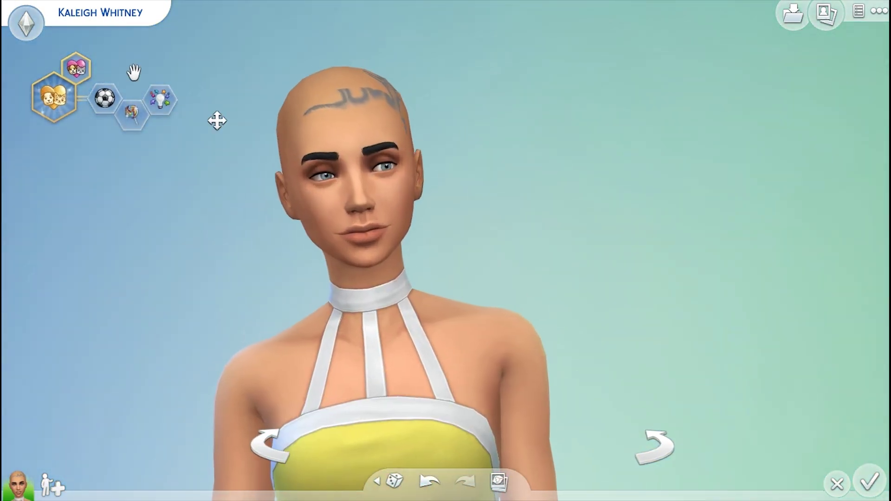
Save the Whitney household to My Library and return to the hairstyle catalog.
{"action": "left_click", "coordinate": [25, 22]}
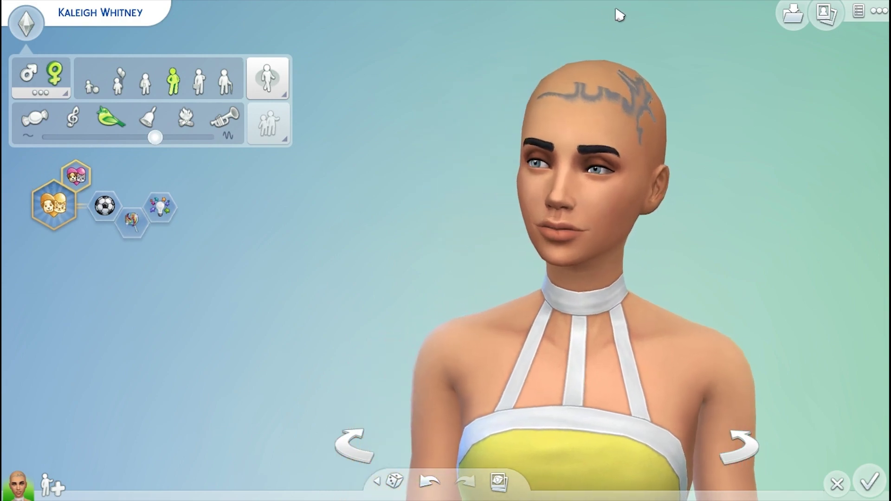
{"action": "left_click", "coordinate": [793, 14]}
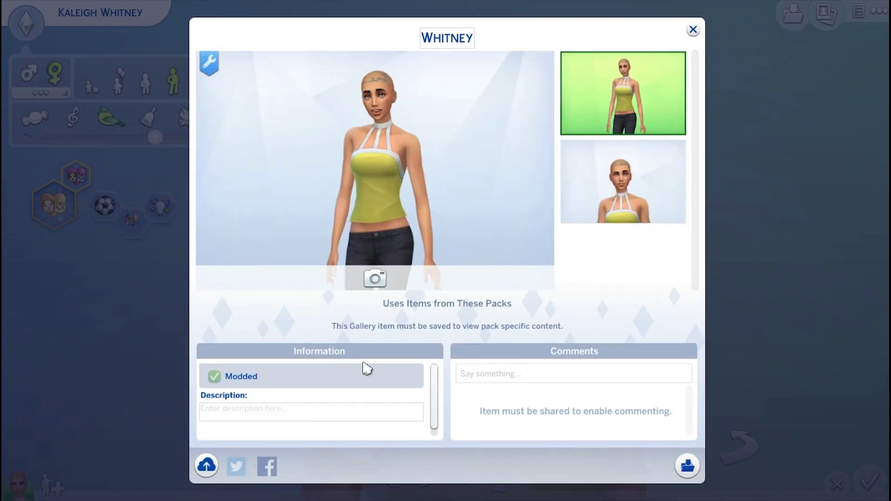
{"action": "left_click", "coordinate": [688, 466]}
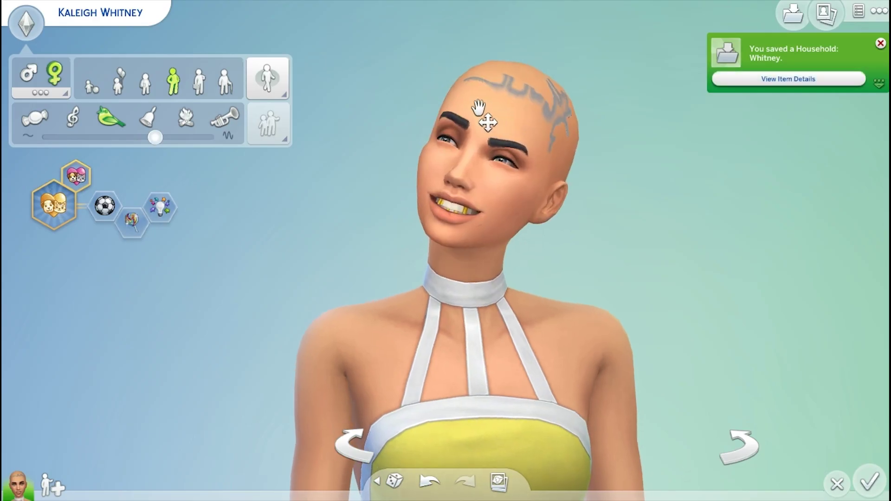
{"action": "left_click", "coordinate": [625, 175]}
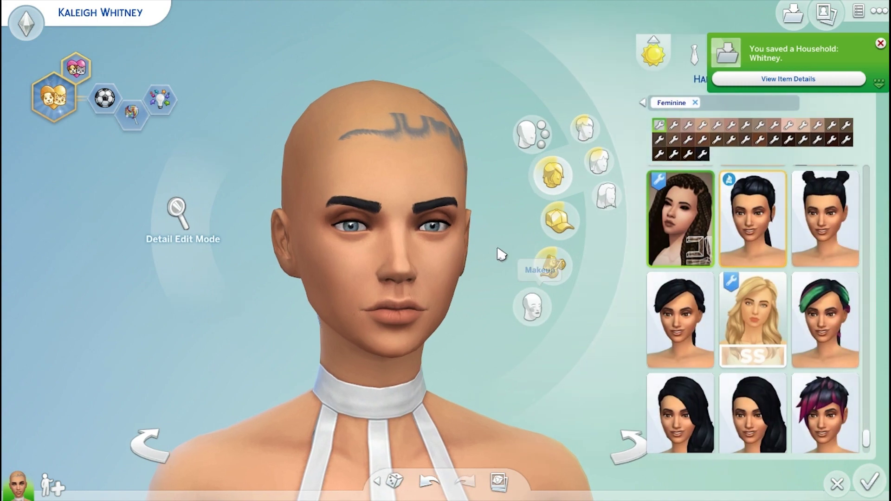
Preview the long straight white, wavy shoulder-length and brown ponytail hairstyles on the sim.
{"action": "scroll", "coordinate": [817, 371], "scroll_direction": "down", "scroll_amount": 2}
{"action": "scroll", "coordinate": [802, 404], "scroll_direction": "up", "scroll_amount": 5}
{"action": "scroll", "coordinate": [802, 404], "scroll_direction": "up", "scroll_amount": 4}
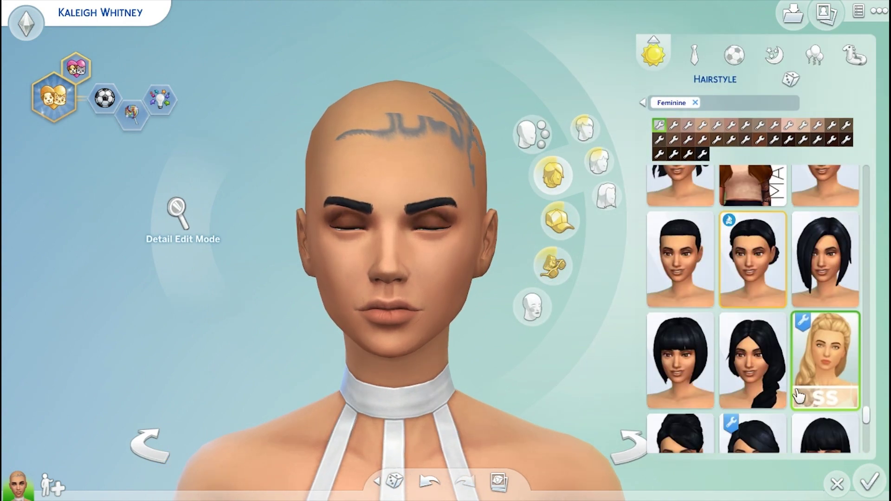
{"action": "scroll", "coordinate": [800, 399], "scroll_direction": "up", "scroll_amount": 5}
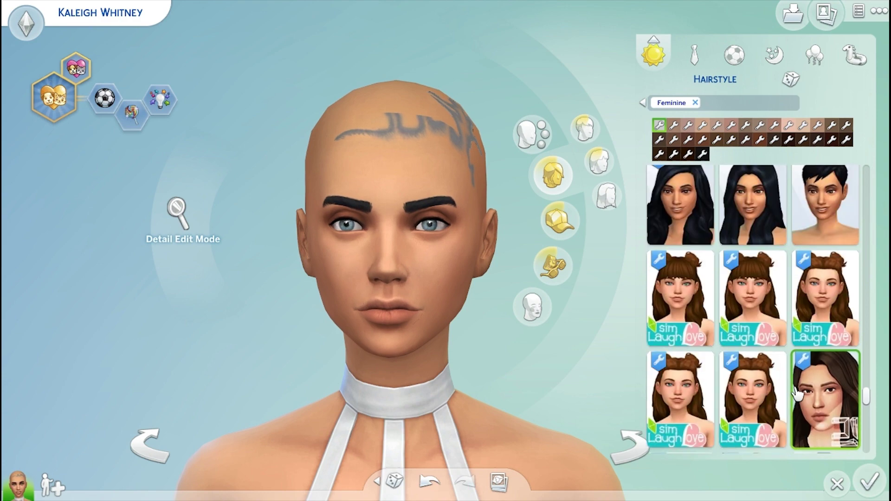
{"action": "left_click", "coordinate": [814, 409]}
{"action": "scroll", "coordinate": [790, 408], "scroll_direction": "up", "scroll_amount": 4}
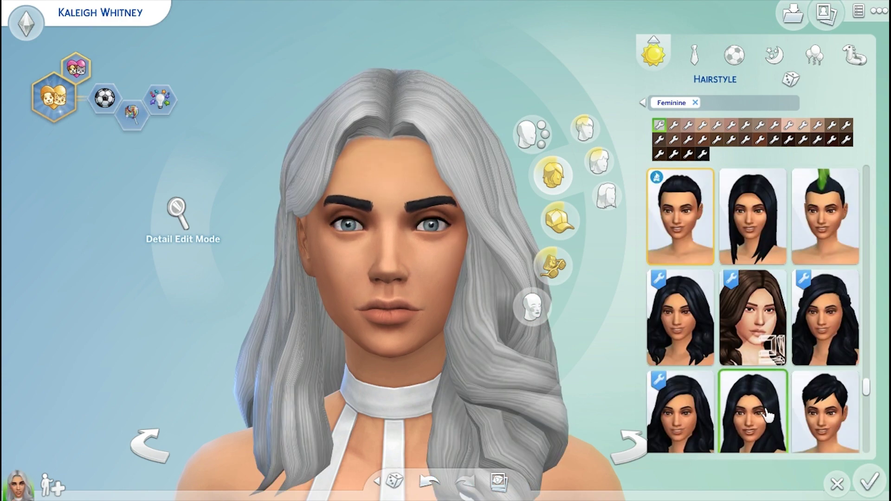
{"action": "left_click", "coordinate": [767, 416]}
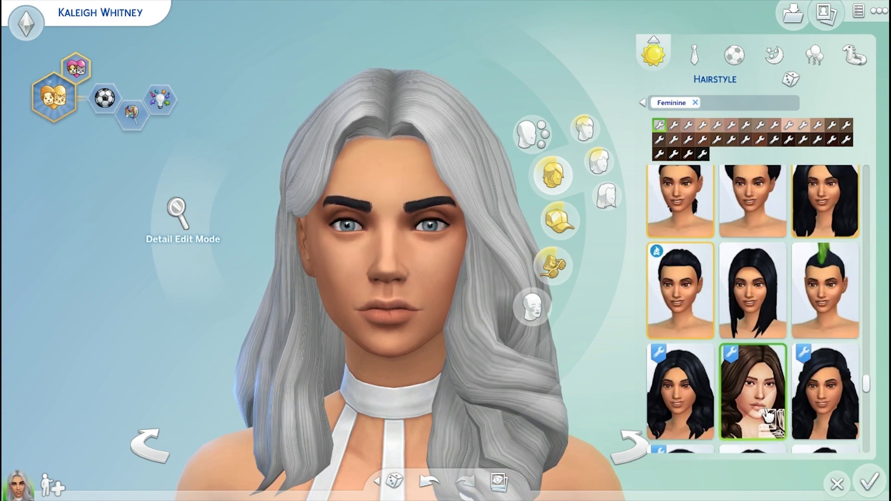
{"action": "scroll", "coordinate": [768, 416], "scroll_direction": "up", "scroll_amount": 2}
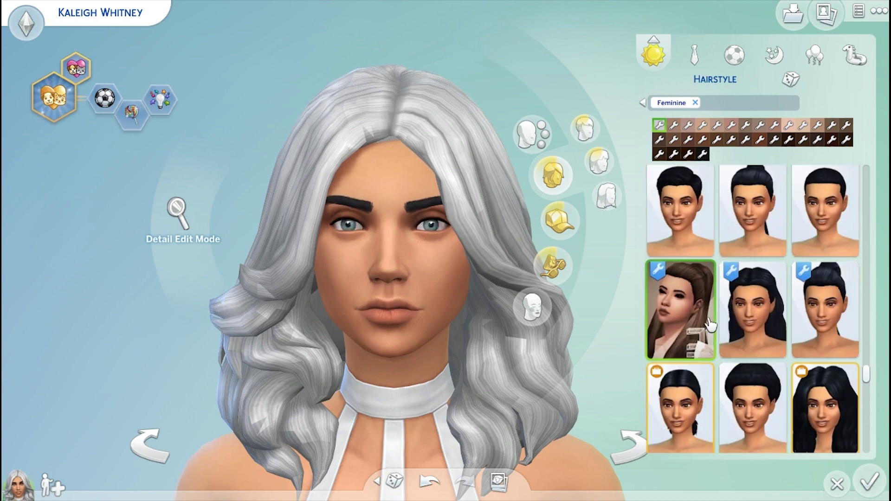
{"action": "scroll", "coordinate": [681, 380], "scroll_direction": "up", "scroll_amount": 2}
{"action": "left_click", "coordinate": [681, 384]}
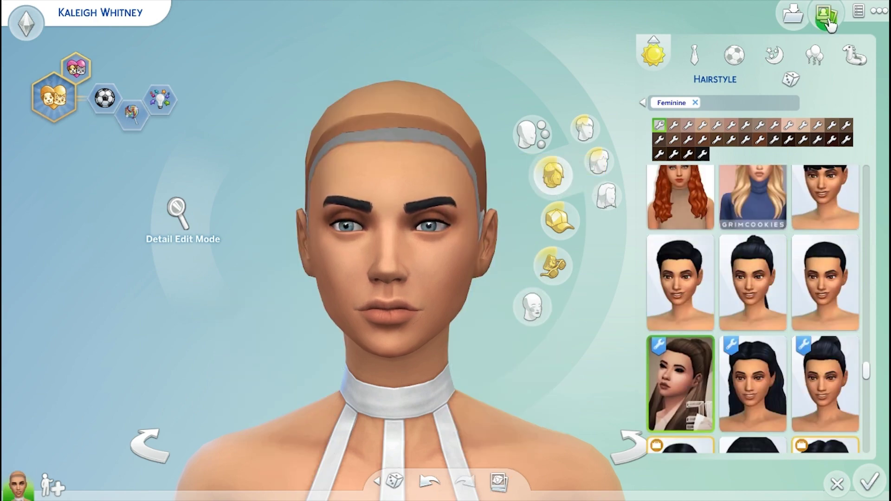
Save the Whitney household to the library.
{"action": "left_click", "coordinate": [795, 17]}
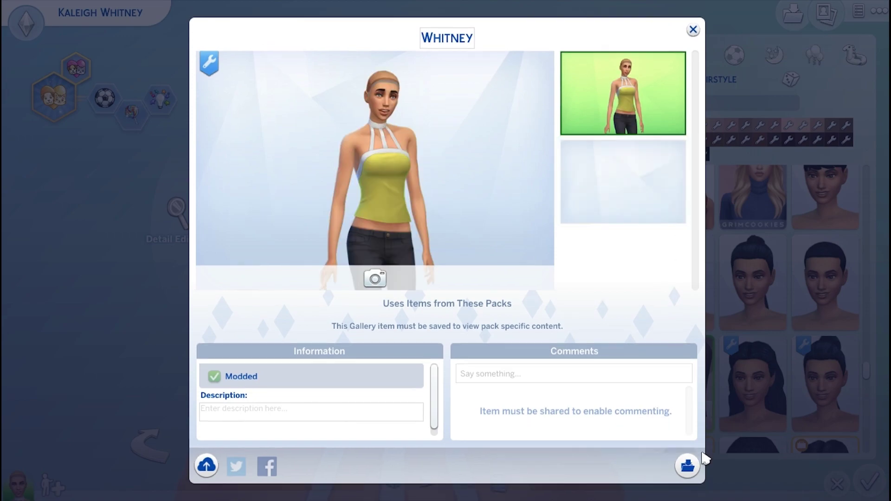
{"action": "left_click", "coordinate": [688, 466]}
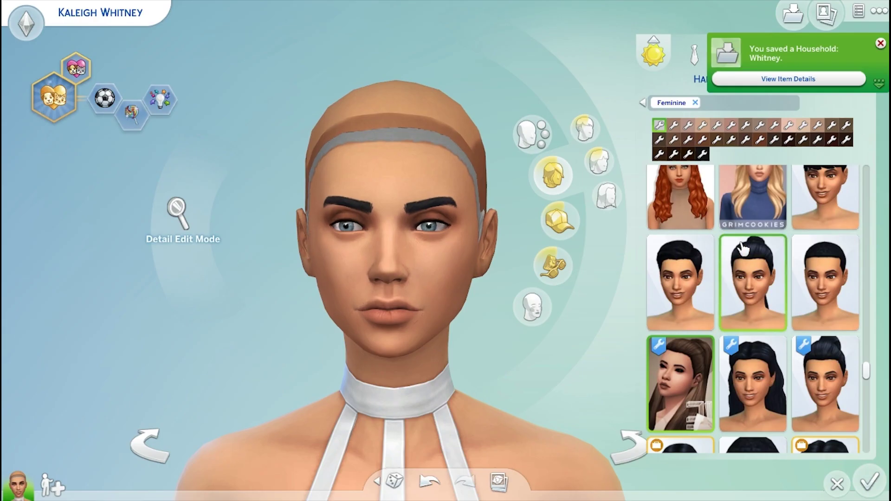
{"action": "scroll", "coordinate": [831, 353], "scroll_direction": "up", "scroll_amount": 3}
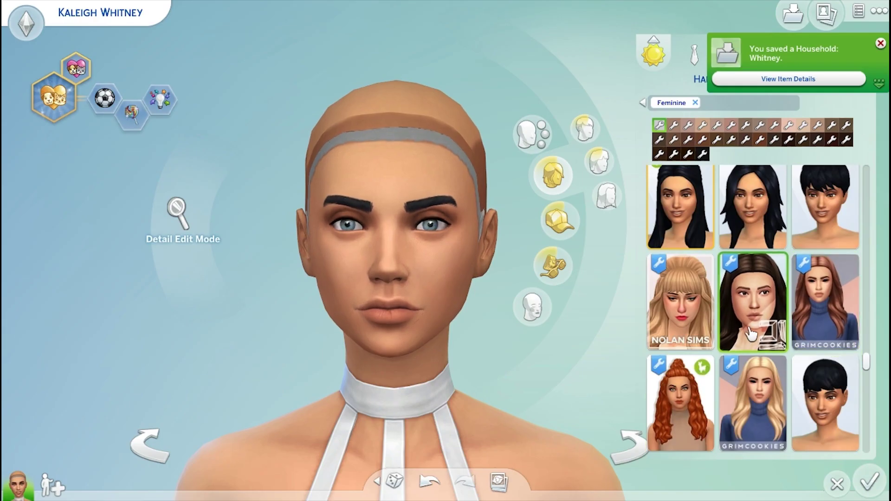
Try two more hairstyles, ending on a brown one, and reopen the household save dialog.
{"action": "left_click", "coordinate": [735, 332]}
{"action": "scroll", "coordinate": [738, 367], "scroll_direction": "up", "scroll_amount": 2}
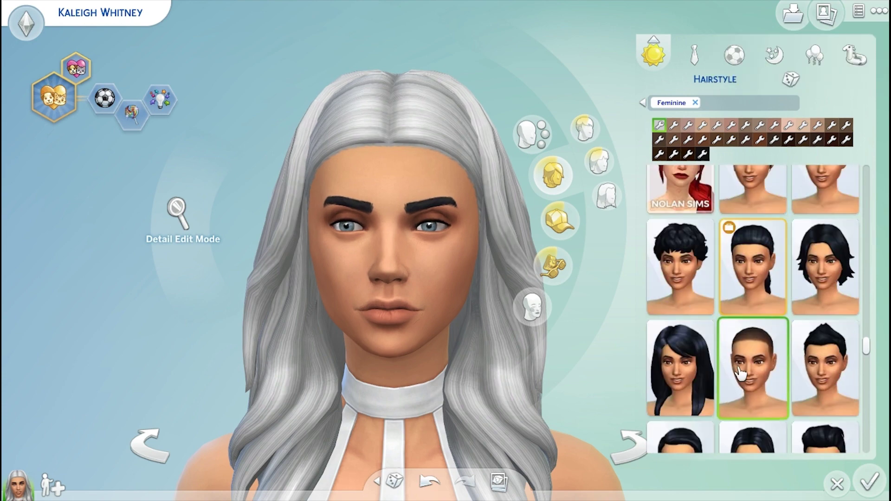
{"action": "scroll", "coordinate": [727, 393], "scroll_direction": "up", "scroll_amount": 4}
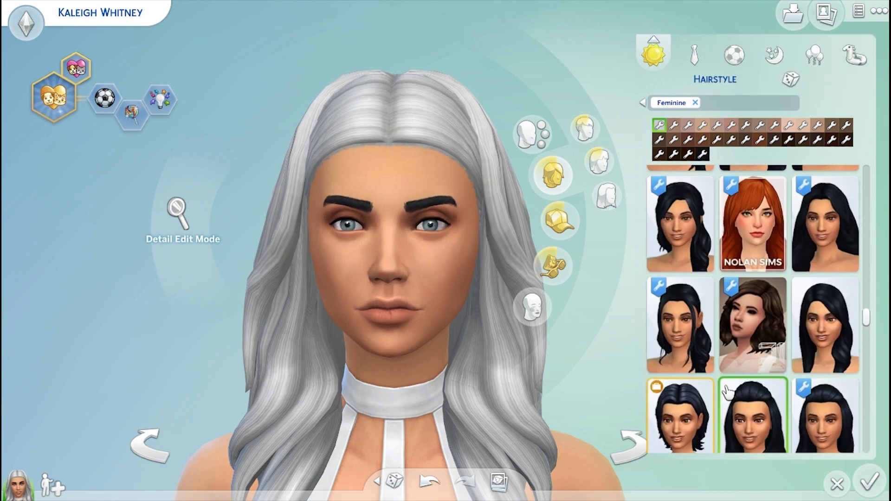
{"action": "left_click", "coordinate": [746, 343]}
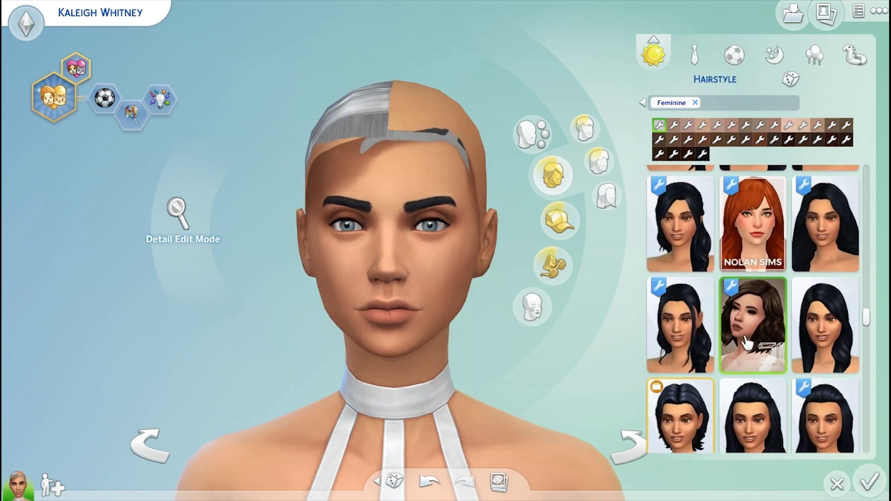
{"action": "left_click", "coordinate": [795, 14]}
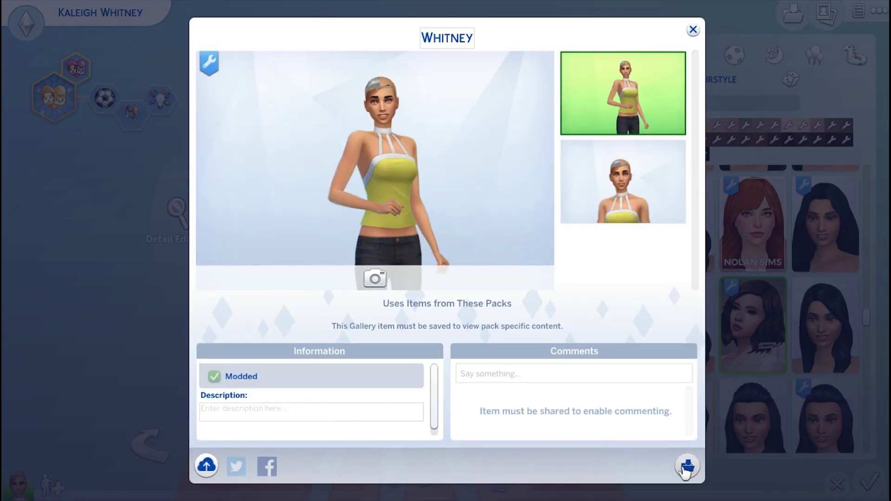
{"action": "scroll", "coordinate": [724, 402], "scroll_direction": "down", "scroll_amount": 5}
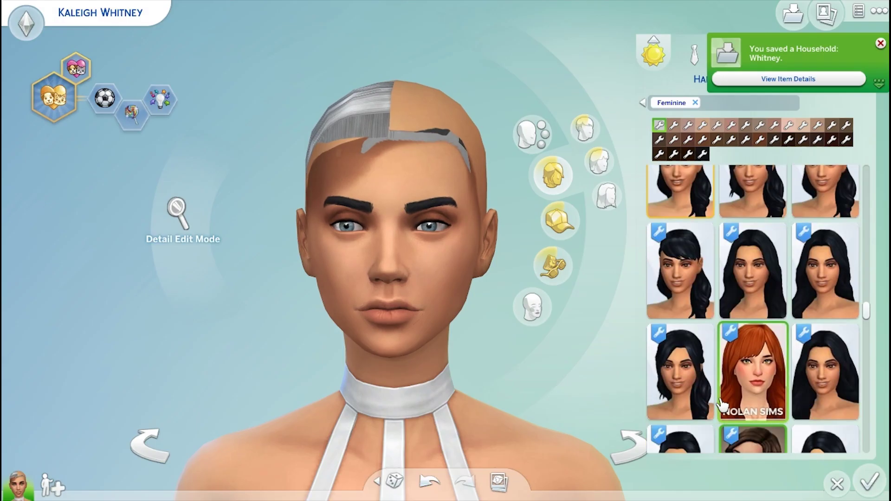
{"action": "scroll", "coordinate": [722, 403], "scroll_direction": "up", "scroll_amount": 2}
Try the dark brown hairstyle and save the household again.
{"action": "left_click", "coordinate": [688, 376]}
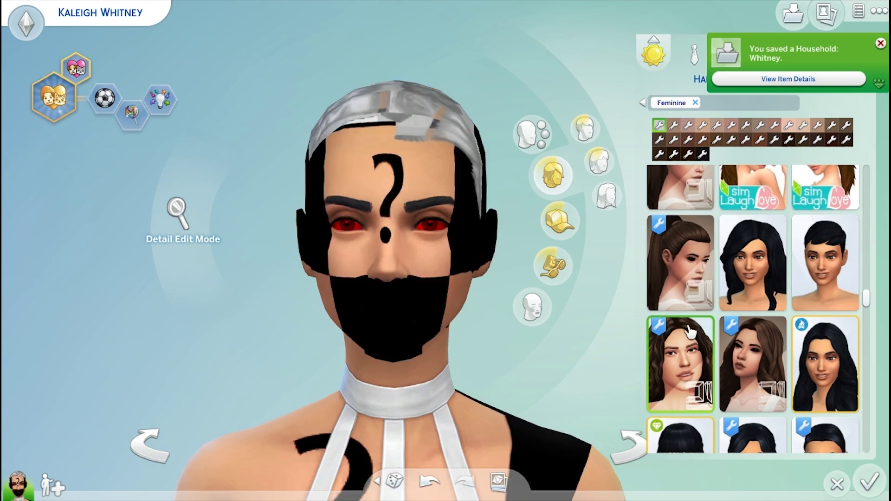
{"action": "left_click", "coordinate": [795, 23]}
{"action": "left_click", "coordinate": [686, 466]}
Preview slicked-back, long wavy and black braided styles, then reapply the broken question-mark hair.
{"action": "scroll", "coordinate": [713, 445], "scroll_direction": "up", "scroll_amount": 3}
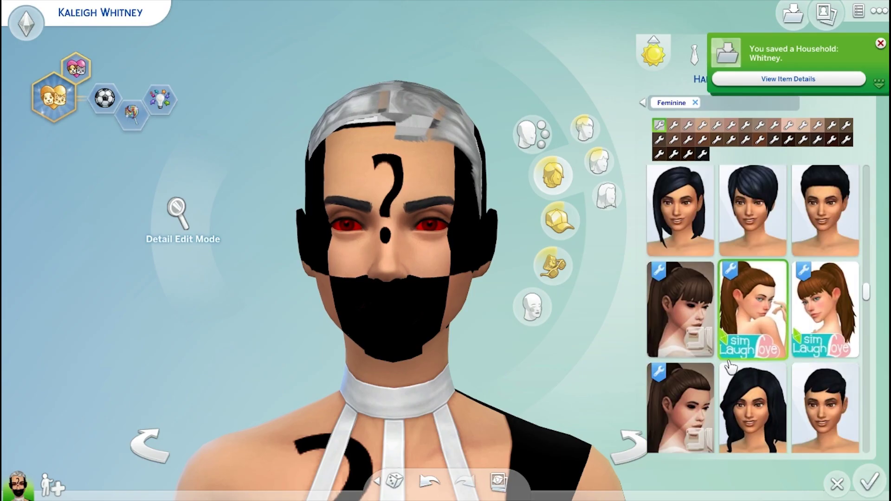
{"action": "scroll", "coordinate": [763, 397], "scroll_direction": "up", "scroll_amount": 3}
{"action": "left_click", "coordinate": [676, 404]}
{"action": "scroll", "coordinate": [696, 343], "scroll_direction": "up", "scroll_amount": 2}
{"action": "left_click", "coordinate": [708, 312]}
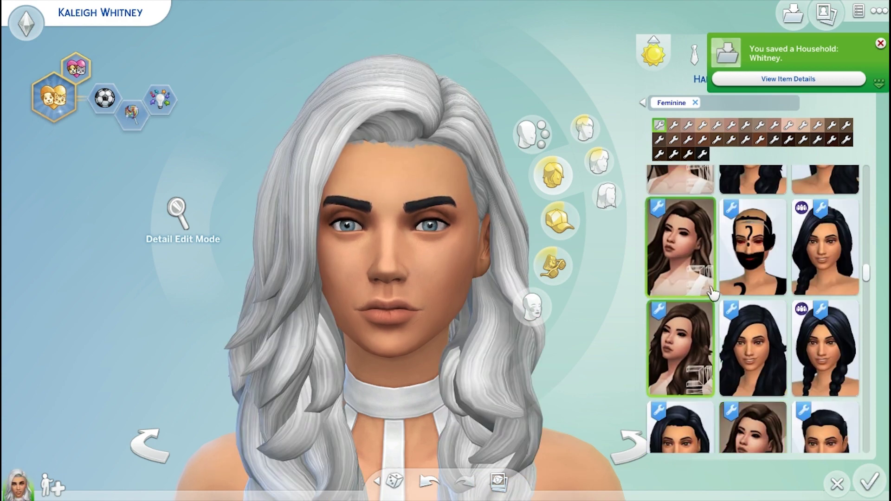
{"action": "left_click", "coordinate": [826, 248]}
{"action": "scroll", "coordinate": [789, 288], "scroll_direction": "up", "scroll_amount": 1}
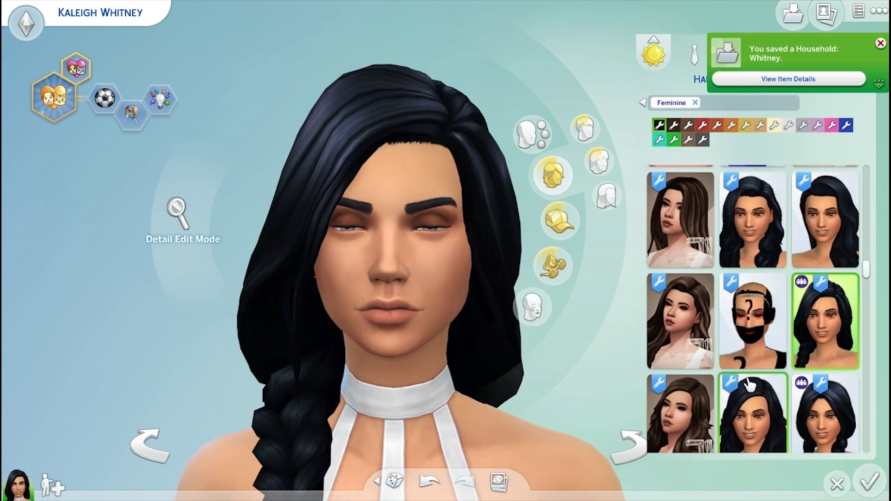
{"action": "left_click", "coordinate": [752, 331]}
Open the household save dialog, then dismiss it and return to the hairstyle catalog.
{"action": "left_click", "coordinate": [788, 79]}
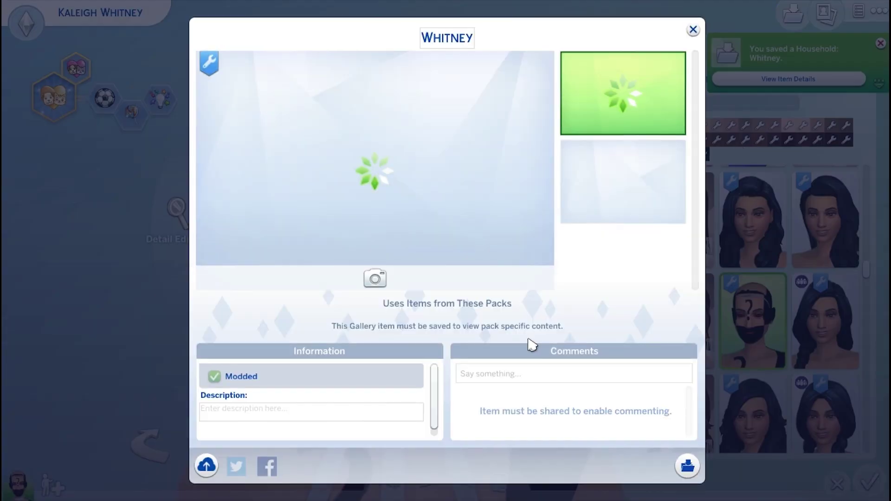
{"action": "key", "text": "Escape"}
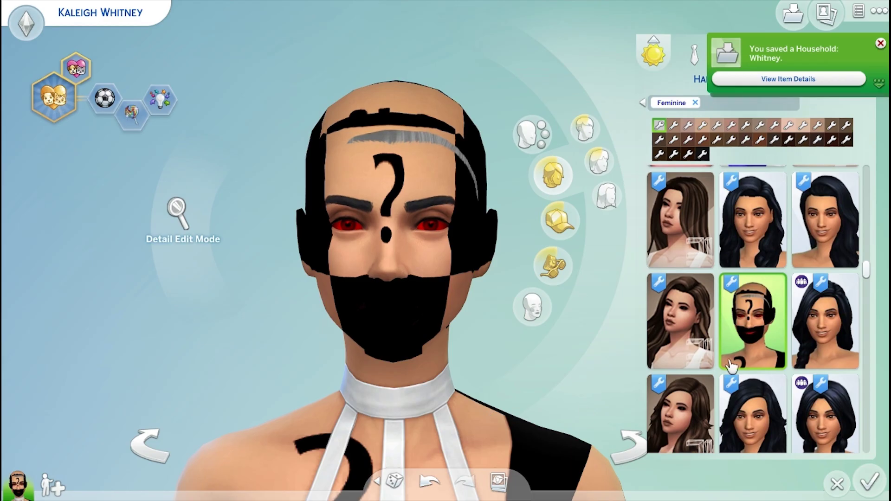
{"action": "scroll", "coordinate": [710, 351], "scroll_direction": "up", "scroll_amount": 2}
{"action": "scroll", "coordinate": [710, 351], "scroll_direction": "up", "scroll_amount": 5}
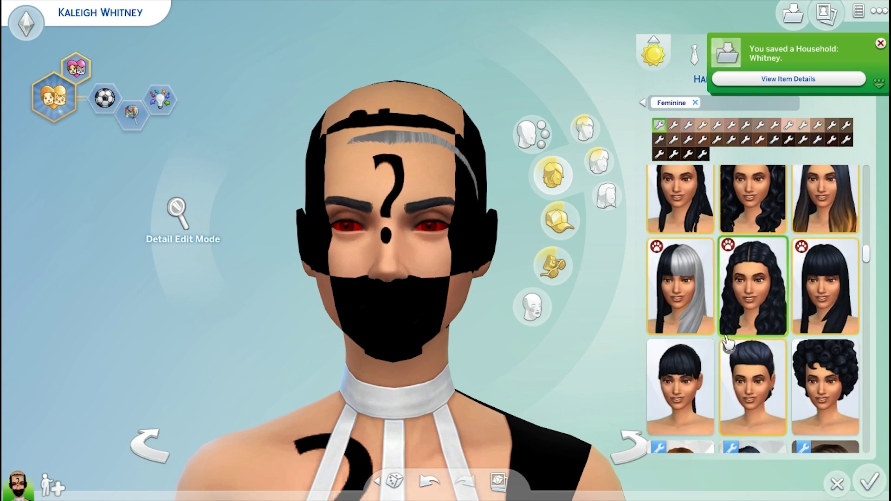
{"action": "scroll", "coordinate": [810, 394], "scroll_direction": "down", "scroll_amount": 5}
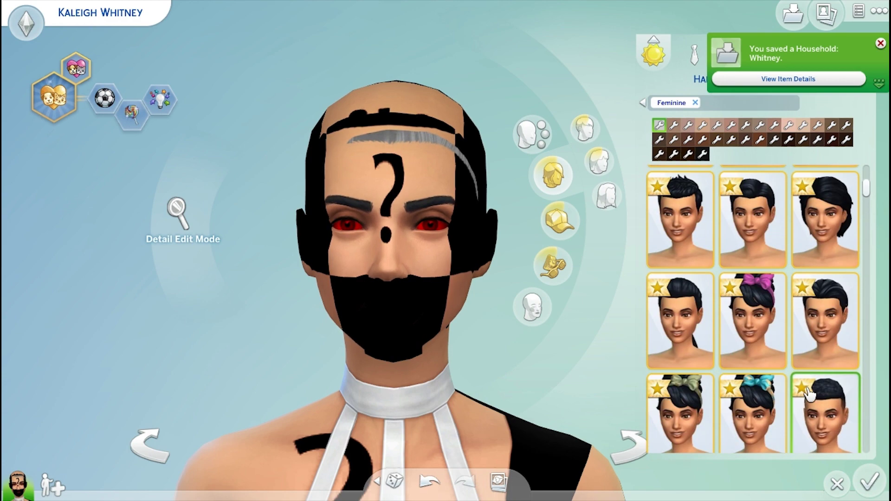
{"action": "scroll", "coordinate": [564, 234], "scroll_direction": "down", "scroll_amount": 2}
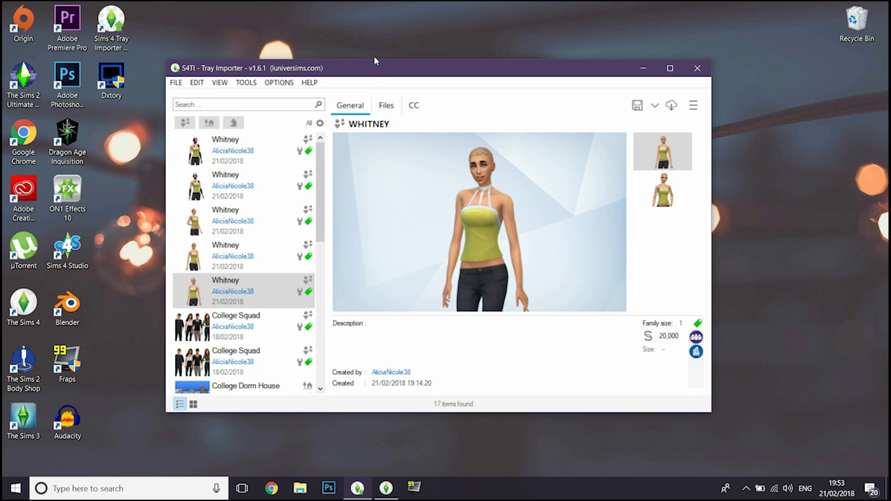
Browse the five saved Whitney households in Tray Importer, ending on the latest save.
{"action": "left_click", "coordinate": [236, 144]}
{"action": "left_click", "coordinate": [236, 181]}
{"action": "left_click", "coordinate": [238, 214]}
{"action": "left_click", "coordinate": [238, 249]}
{"action": "left_click", "coordinate": [238, 284]}
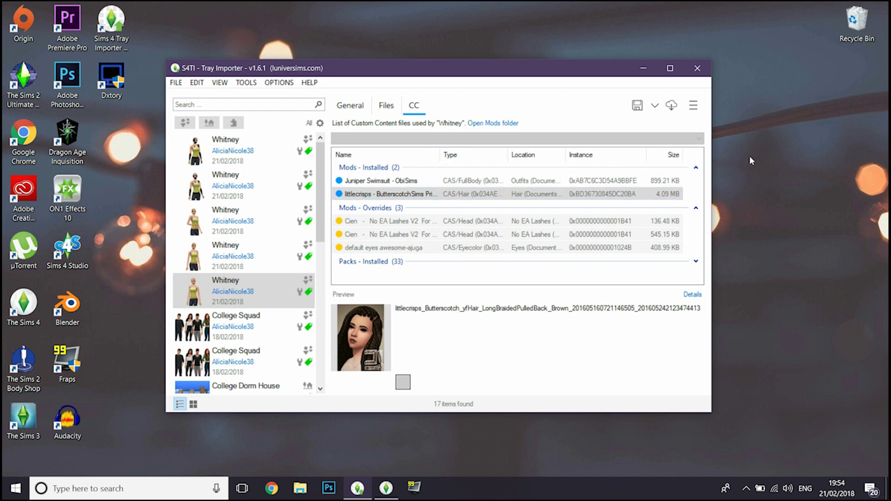
{"action": "right_click", "coordinate": [401, 193]}
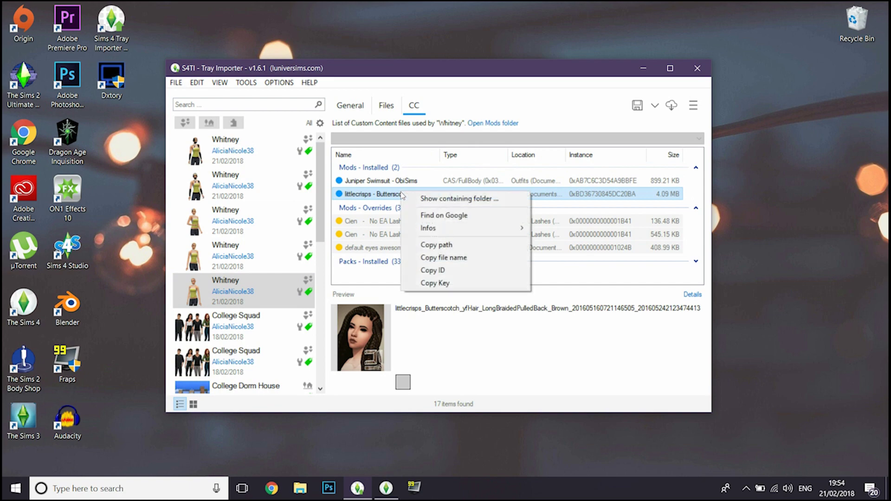
{"action": "left_click", "coordinate": [409, 201]}
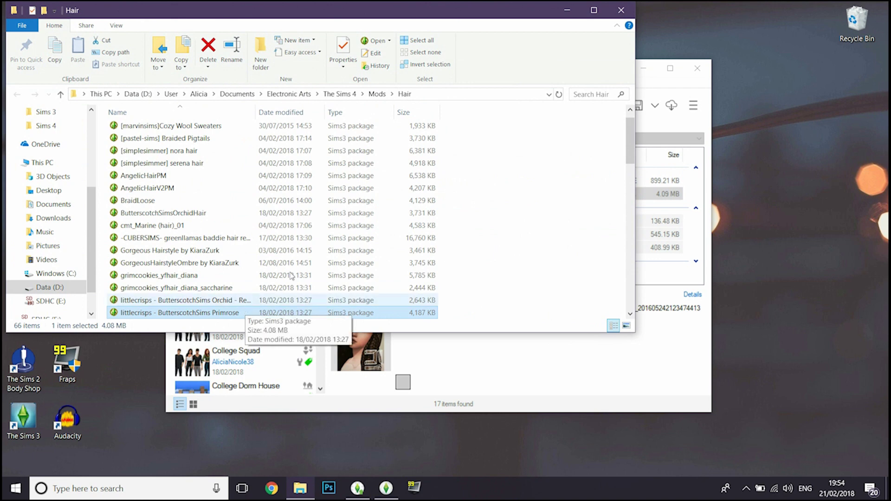
{"action": "left_click", "coordinate": [621, 10]}
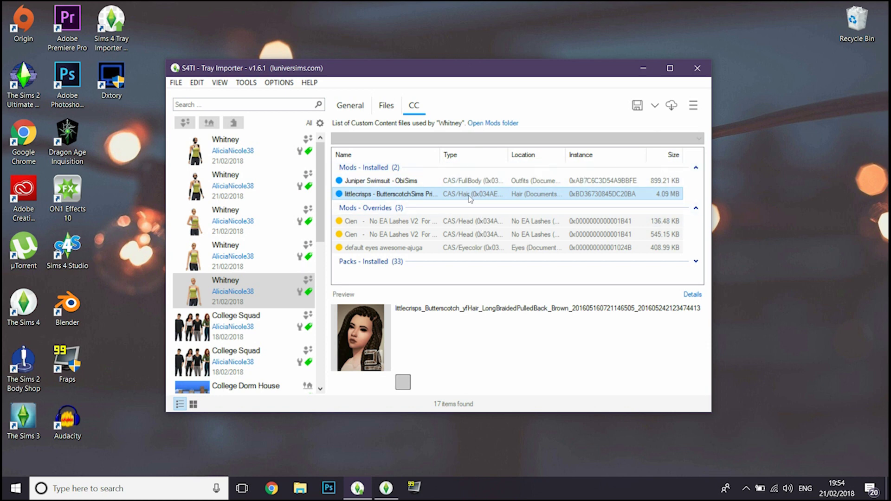
Search Google for the littlecrisps hair file from its right-click menu.
{"action": "right_click", "coordinate": [403, 199]}
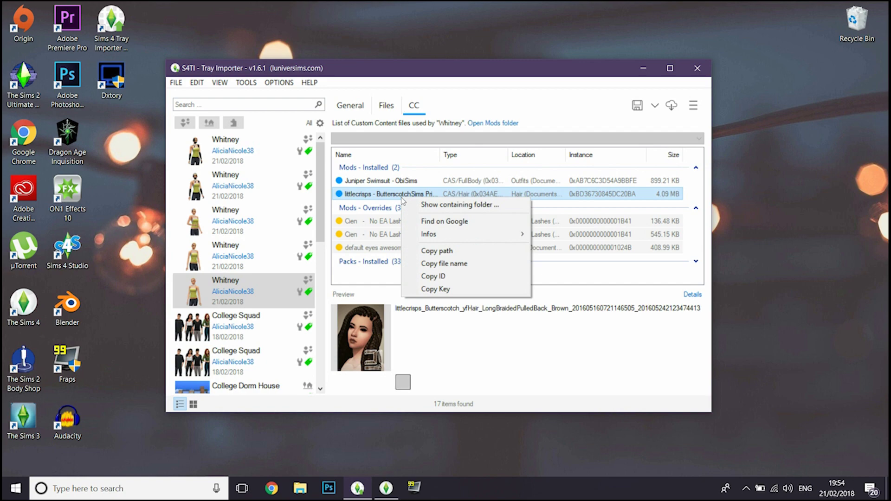
{"action": "left_click", "coordinate": [420, 224]}
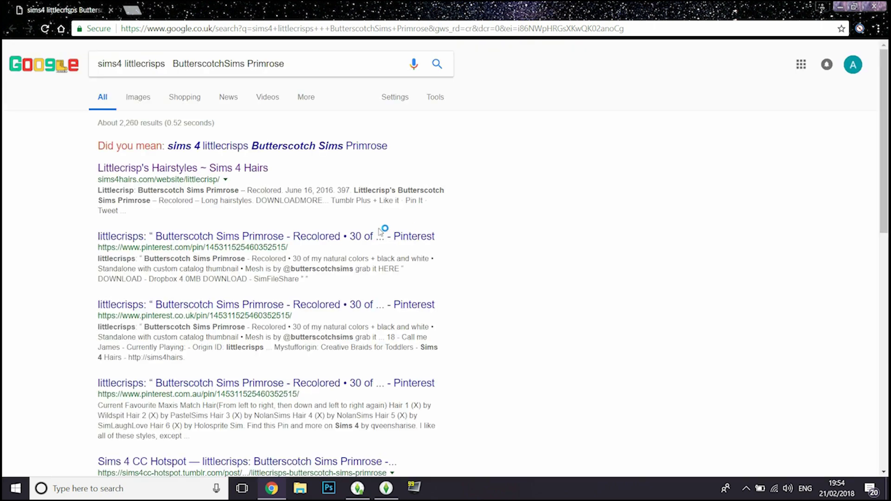
Open Littlecrisp's Hairstyles page on sims4hairs.com from the search results.
{"action": "left_click", "coordinate": [157, 175]}
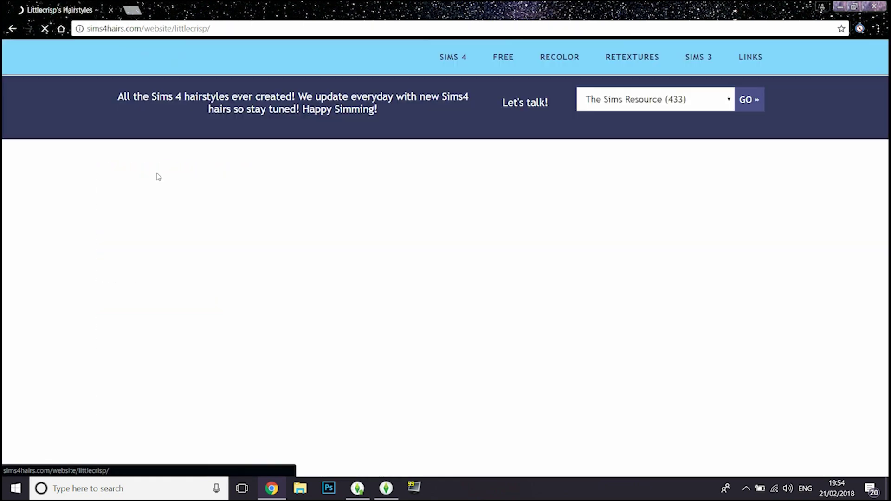
{"action": "scroll", "coordinate": [402, 405], "scroll_direction": "down", "scroll_amount": 5}
{"action": "scroll", "coordinate": [402, 405], "scroll_direction": "down", "scroll_amount": 15}
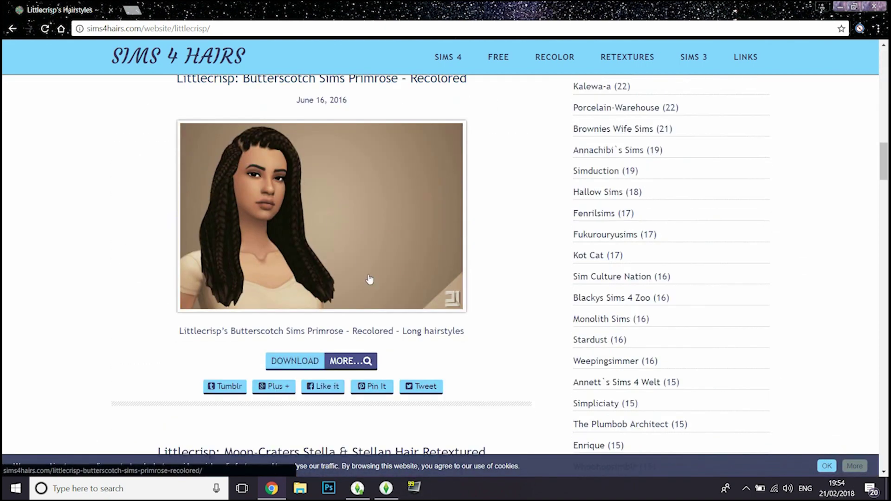
{"action": "scroll", "coordinate": [352, 120], "scroll_direction": "up", "scroll_amount": 1}
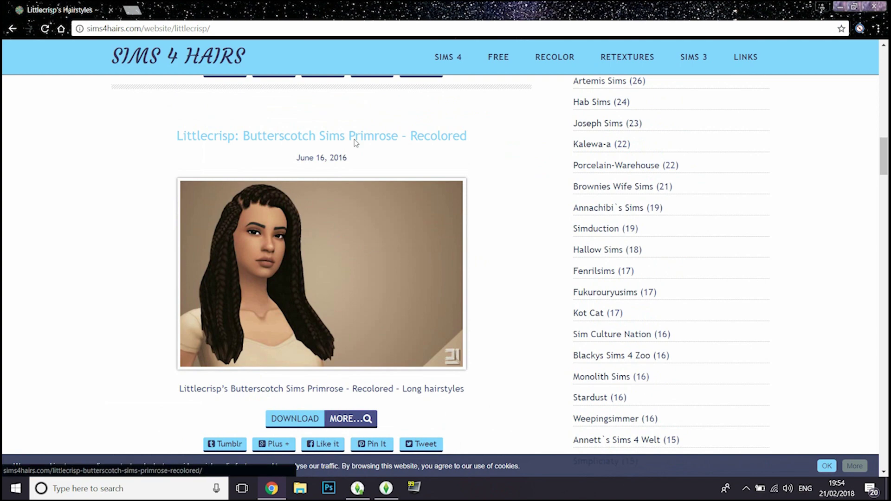
Go to the Butterscotch Sims Primrose recolour's download page and open the original Primrose mesh post in a new tab.
{"action": "left_click", "coordinate": [354, 140]}
{"action": "scroll", "coordinate": [294, 276], "scroll_direction": "down", "scroll_amount": 4}
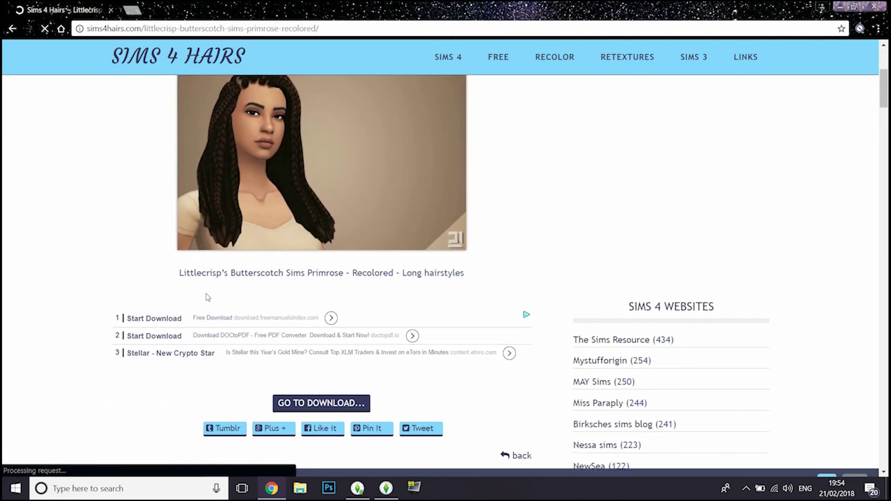
{"action": "left_click", "coordinate": [331, 404]}
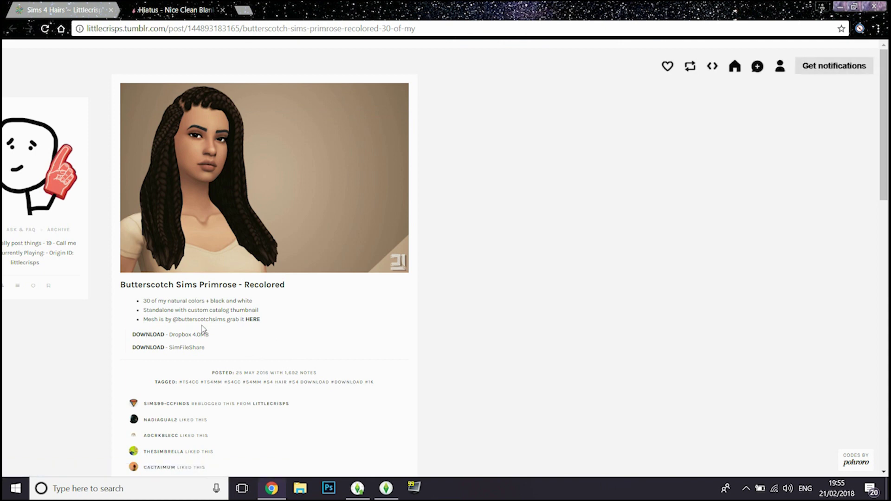
{"action": "middle_click", "coordinate": [254, 323]}
{"action": "left_click", "coordinate": [302, 6]}
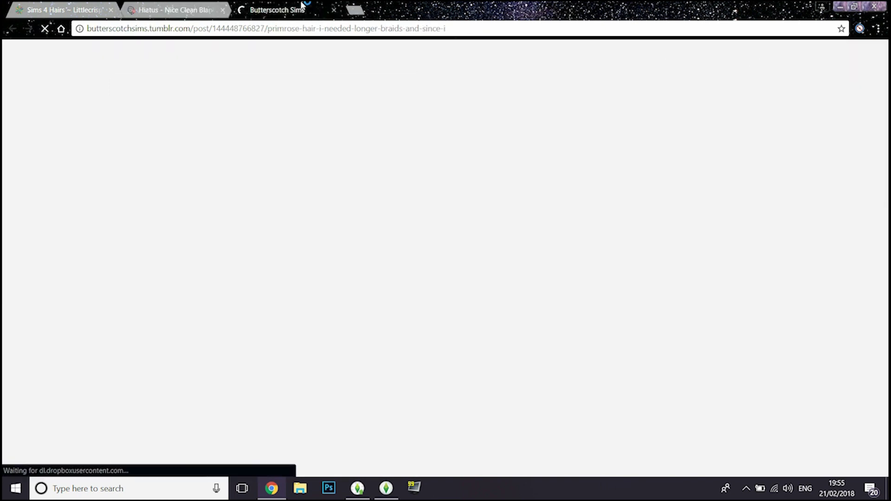
{"action": "scroll", "coordinate": [335, 398], "scroll_direction": "down", "scroll_amount": 2}
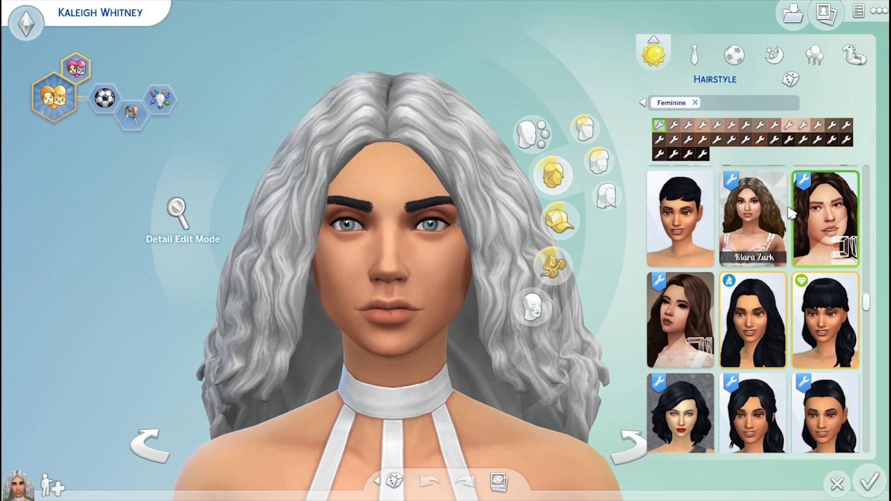
Try the long side ponytail hairstyle on the Sim.
{"action": "scroll", "coordinate": [789, 327], "scroll_direction": "up", "scroll_amount": 3}
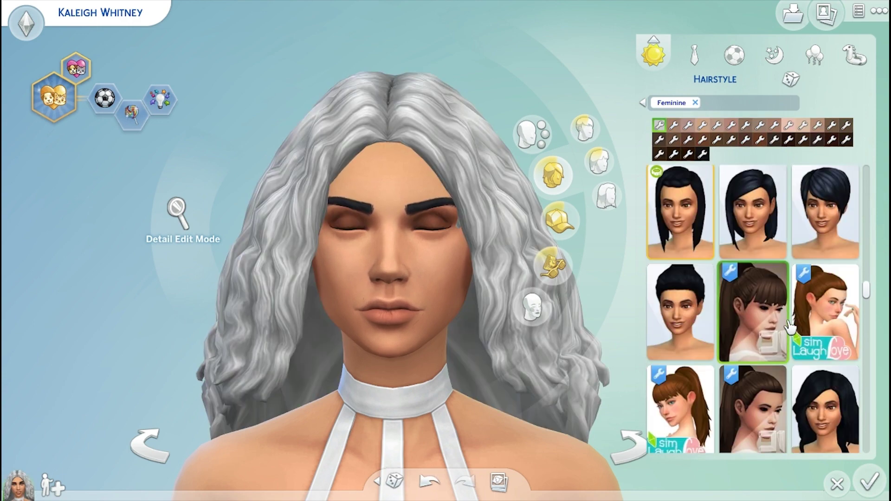
{"action": "scroll", "coordinate": [775, 330], "scroll_direction": "up", "scroll_amount": 3}
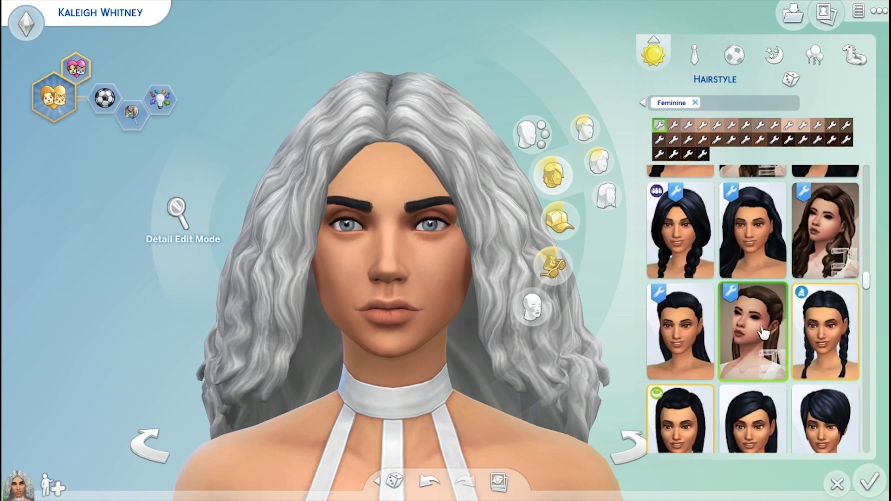
{"action": "scroll", "coordinate": [789, 327], "scroll_direction": "up", "scroll_amount": 3}
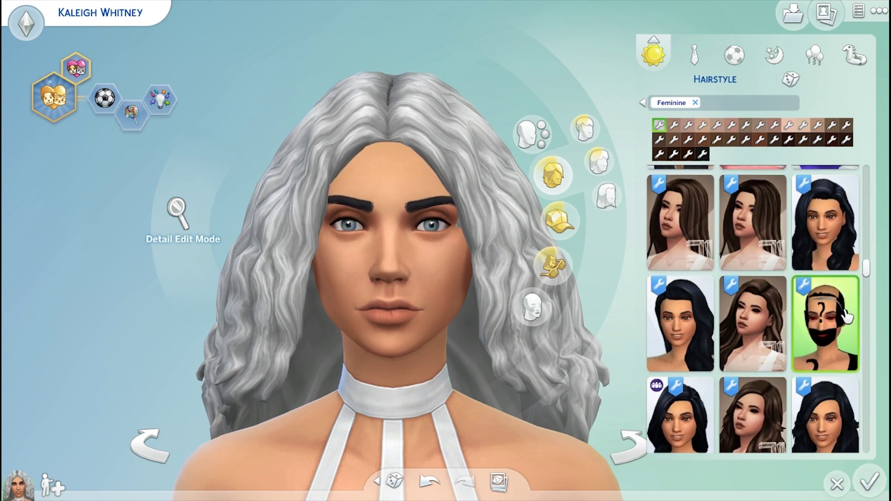
{"action": "left_click", "coordinate": [846, 317]}
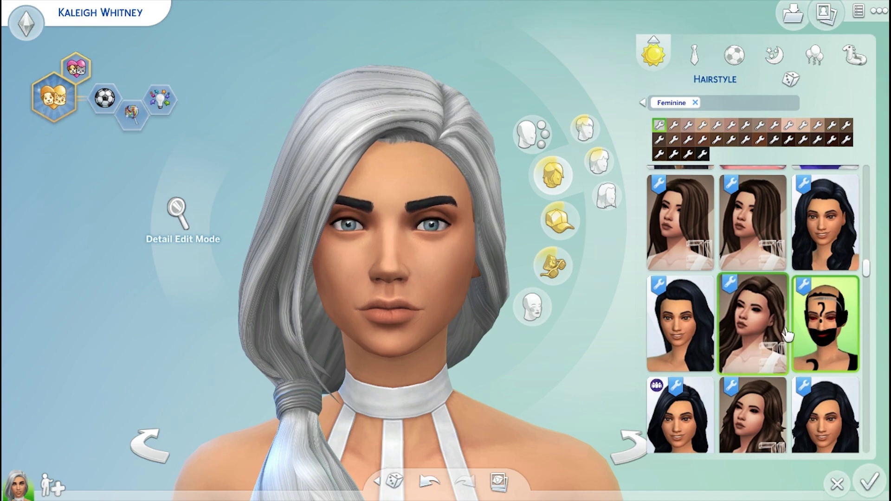
{"action": "scroll", "coordinate": [697, 325], "scroll_direction": "up", "scroll_amount": 3}
{"action": "scroll", "coordinate": [703, 332], "scroll_direction": "down", "scroll_amount": 2}
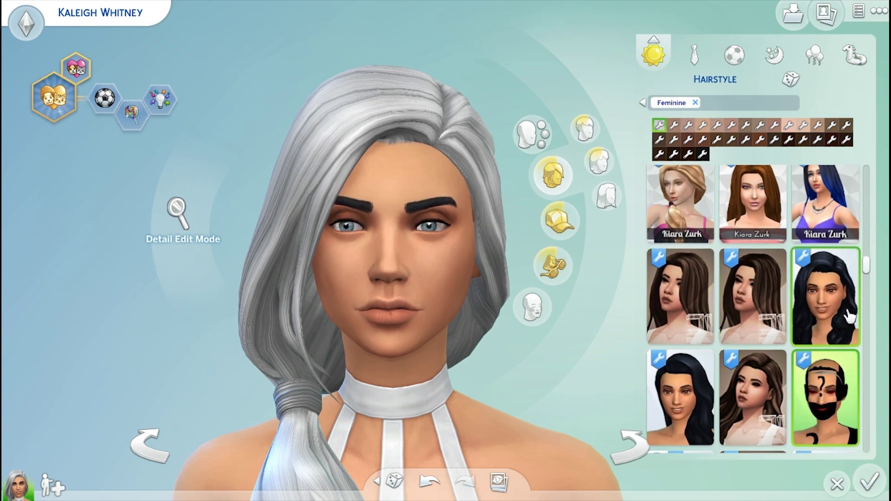
Try the long wavy hair and the short white wavy bob, then dye the hair dark brown.
{"action": "scroll", "coordinate": [815, 323], "scroll_direction": "up", "scroll_amount": 1}
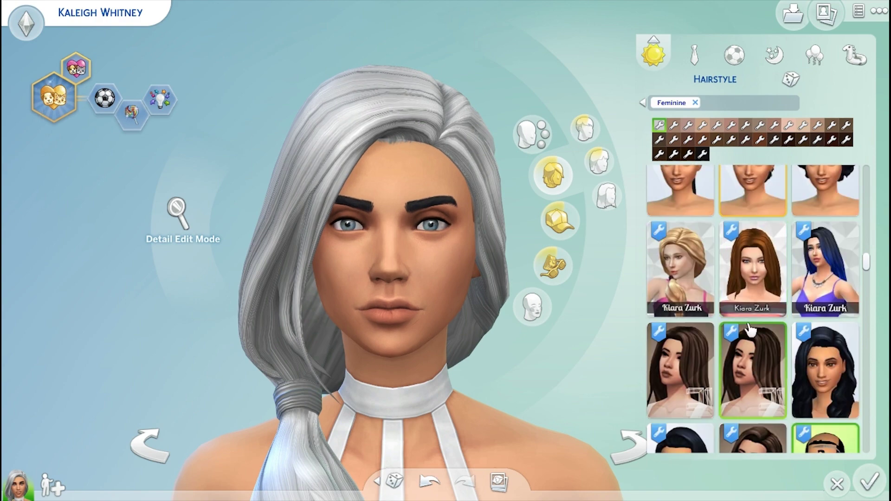
{"action": "scroll", "coordinate": [750, 343], "scroll_direction": "up", "scroll_amount": 3}
{"action": "scroll", "coordinate": [748, 378], "scroll_direction": "down", "scroll_amount": 5}
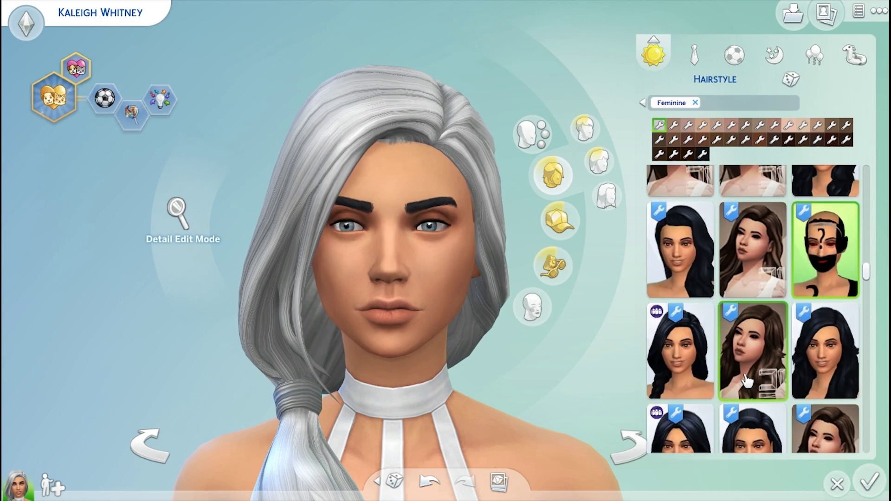
{"action": "scroll", "coordinate": [748, 382], "scroll_direction": "down", "scroll_amount": 5}
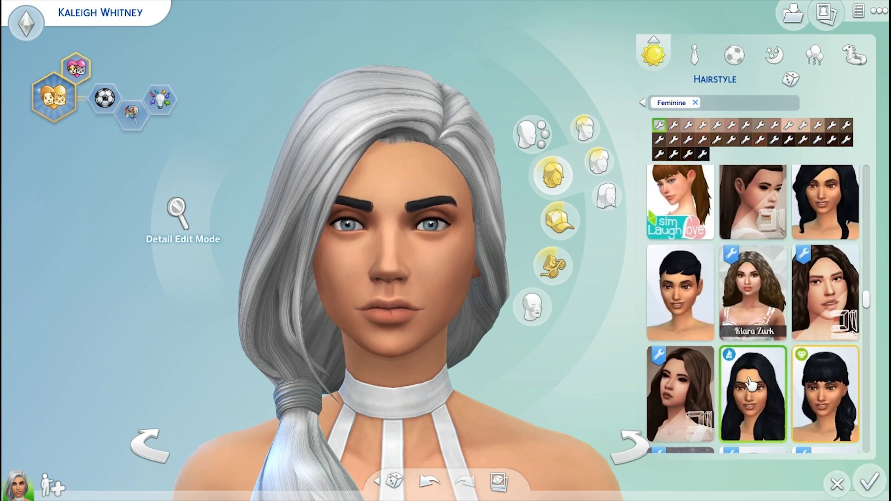
{"action": "left_click", "coordinate": [725, 309]}
{"action": "scroll", "coordinate": [752, 363], "scroll_direction": "down", "scroll_amount": 4}
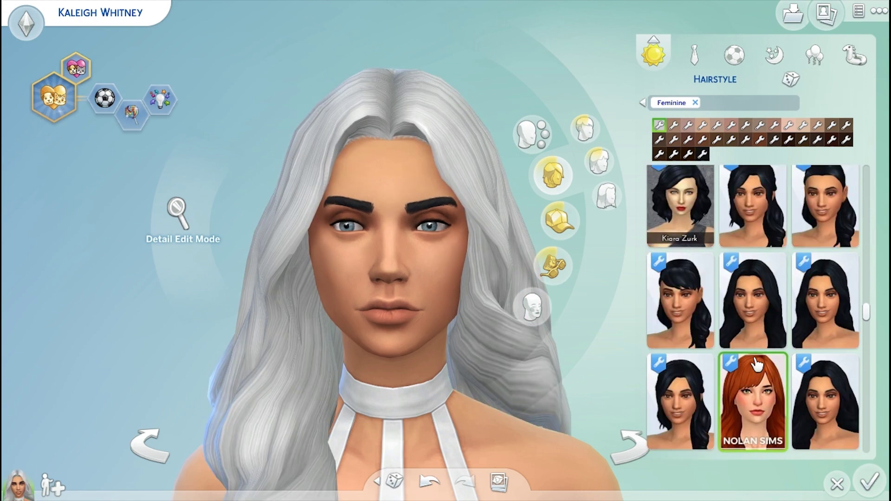
{"action": "left_click", "coordinate": [755, 365]}
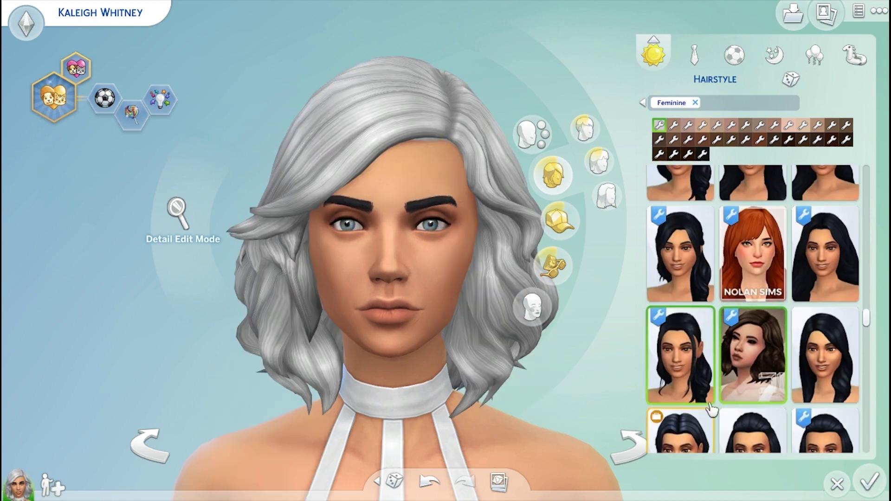
{"action": "scroll", "coordinate": [789, 399], "scroll_direction": "down", "scroll_amount": 3}
{"action": "scroll", "coordinate": [789, 398], "scroll_direction": "down", "scroll_amount": 6}
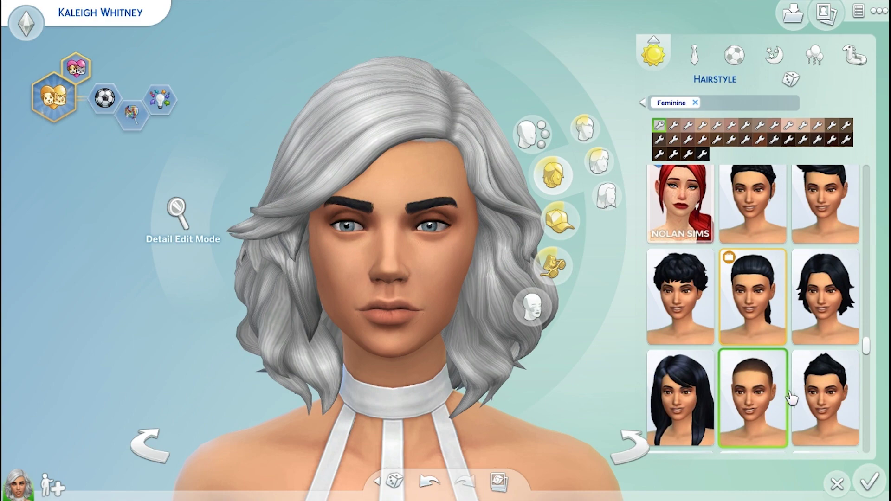
{"action": "left_click_drag", "start_coordinate": [867, 346], "coordinate": [869, 374]}
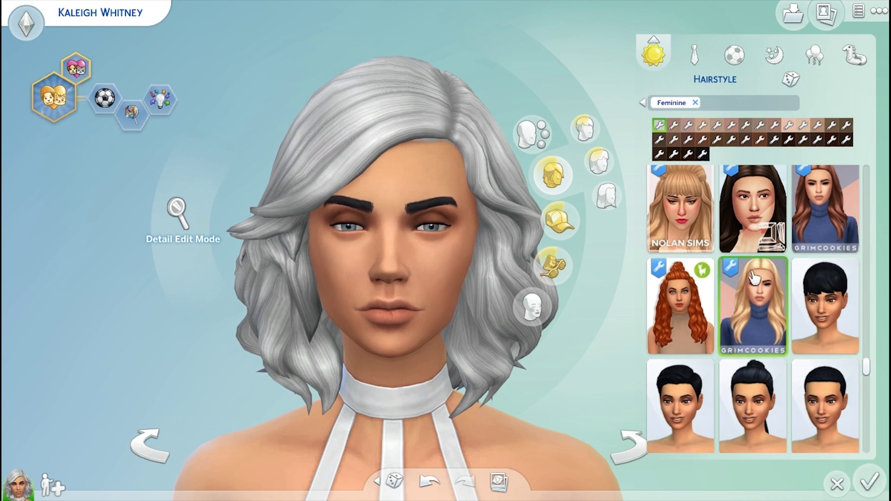
{"action": "left_click", "coordinate": [775, 140]}
Try another dark hair colour, then switch the Sim to the long curly hairstyle.
{"action": "left_click", "coordinate": [818, 140]}
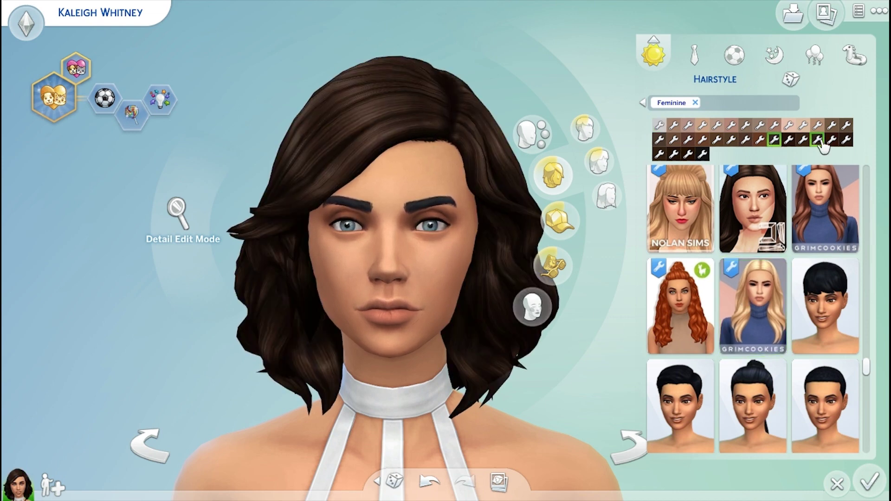
{"action": "scroll", "coordinate": [833, 293], "scroll_direction": "up", "scroll_amount": 2}
{"action": "scroll", "coordinate": [833, 293], "scroll_direction": "up", "scroll_amount": 5}
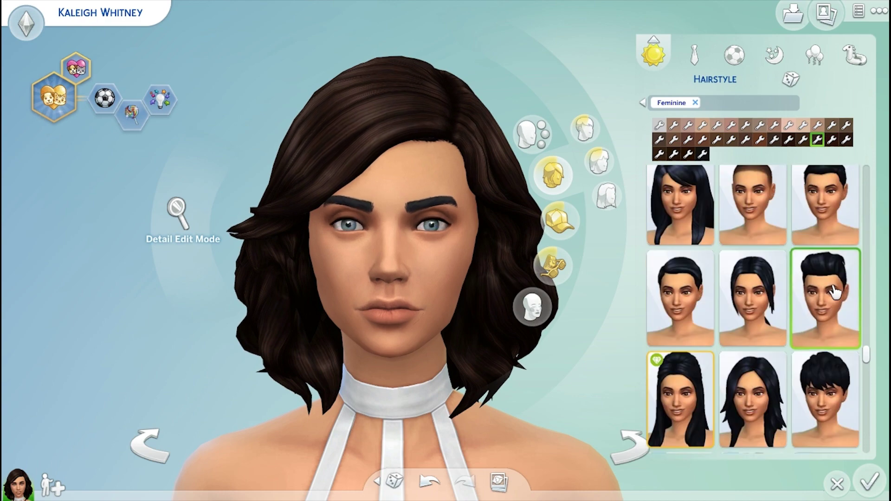
{"action": "scroll", "coordinate": [834, 294], "scroll_direction": "up", "scroll_amount": 5}
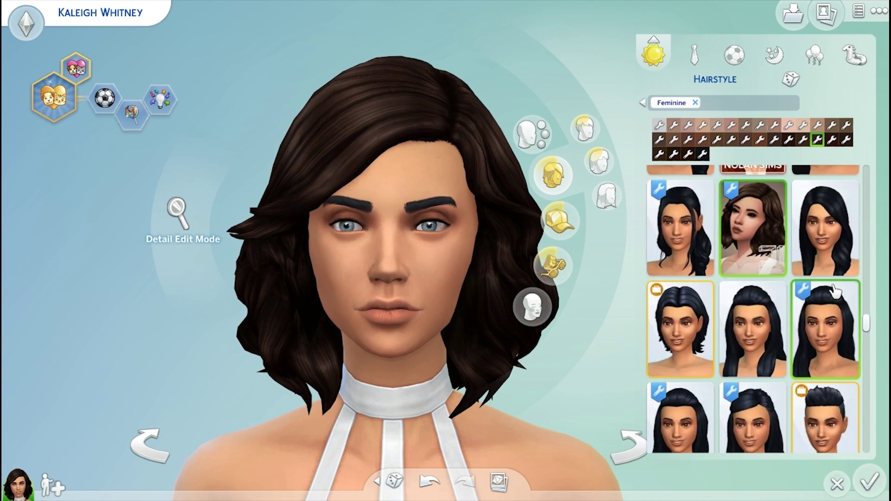
{"action": "scroll", "coordinate": [775, 279], "scroll_direction": "up", "scroll_amount": 2}
{"action": "left_click", "coordinate": [827, 241]}
Recolour the curly hair through brown, light blonde, strawberry and golden, settling on platinum blonde.
{"action": "left_click", "coordinate": [732, 140]}
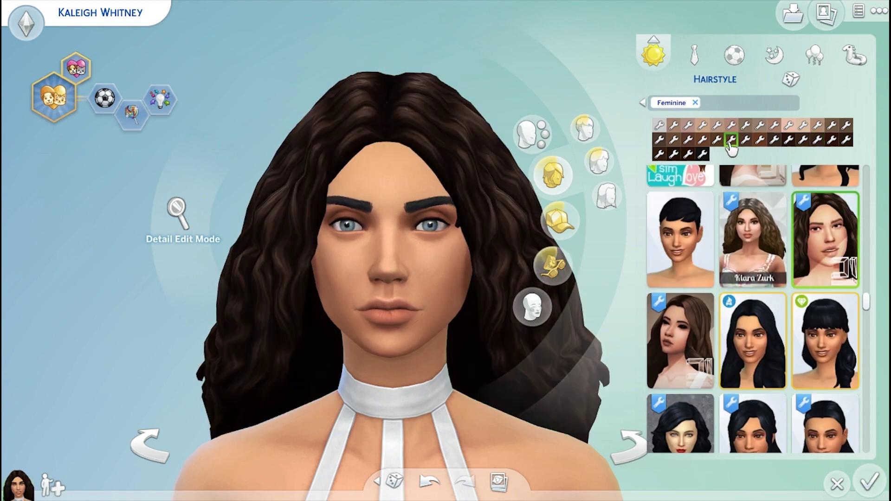
{"action": "left_click", "coordinate": [760, 125]}
{"action": "left_click", "coordinate": [818, 125]}
{"action": "left_click", "coordinate": [789, 125]}
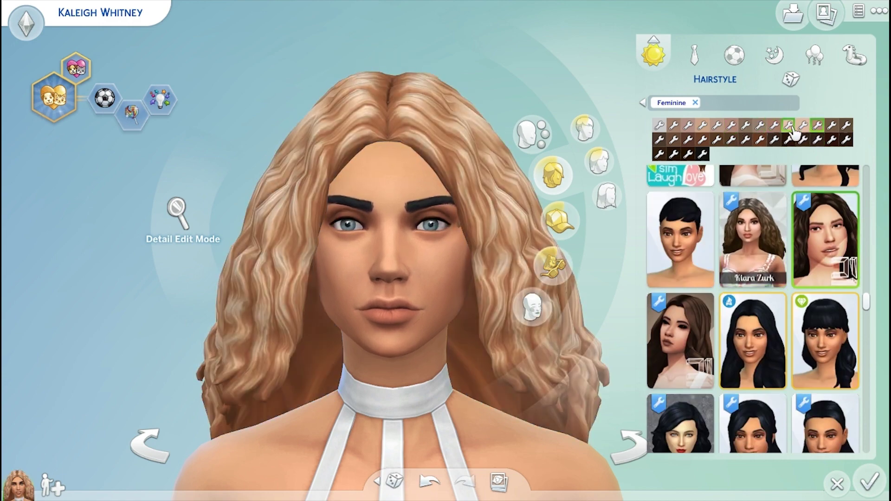
{"action": "left_click", "coordinate": [804, 125]}
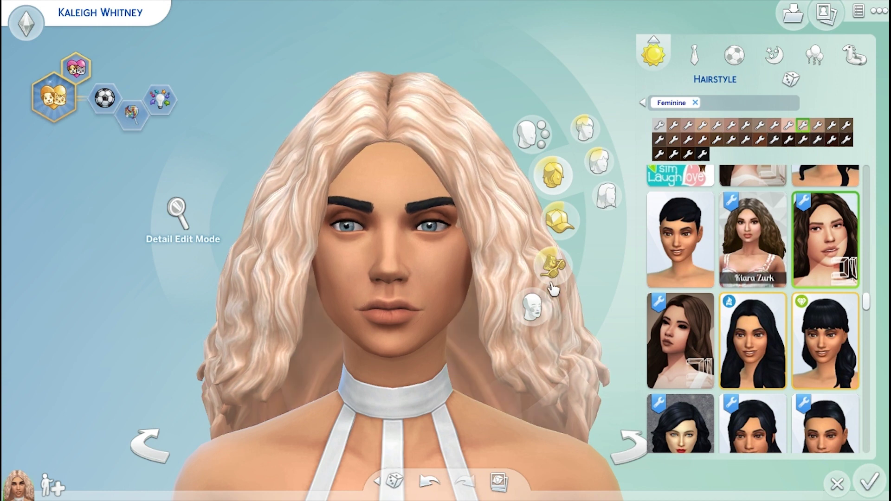